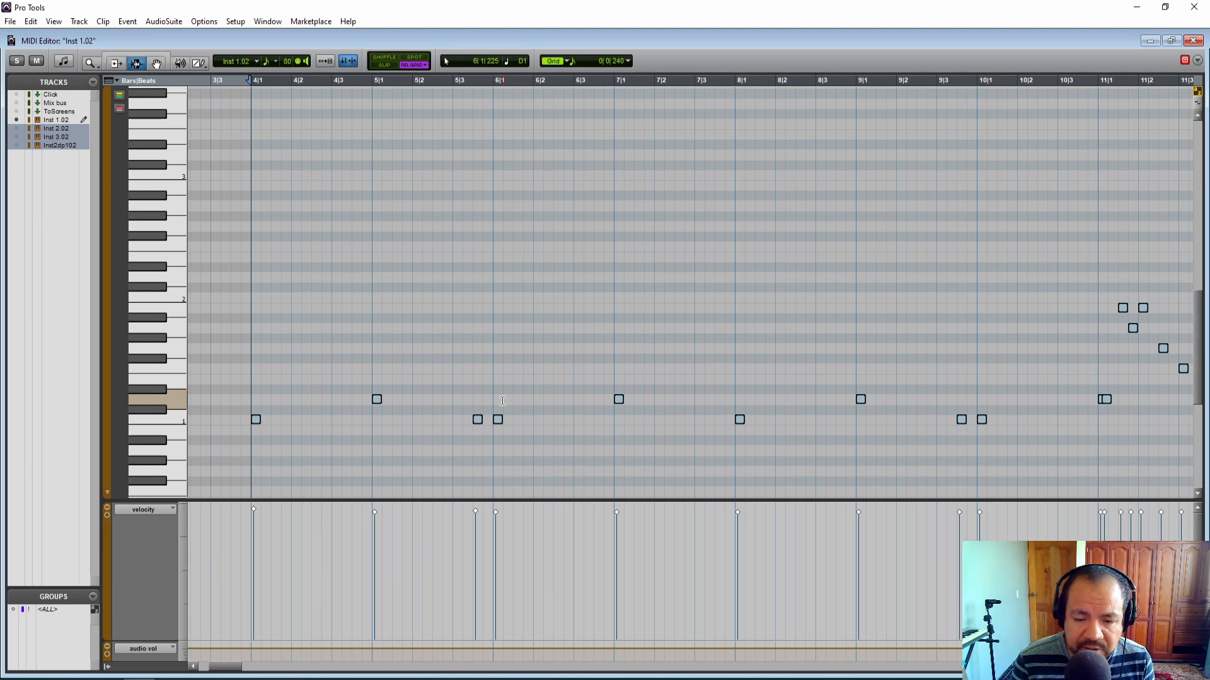
Open the Change Velocity event operation and examine its limit and randomize settings.
key(F8)
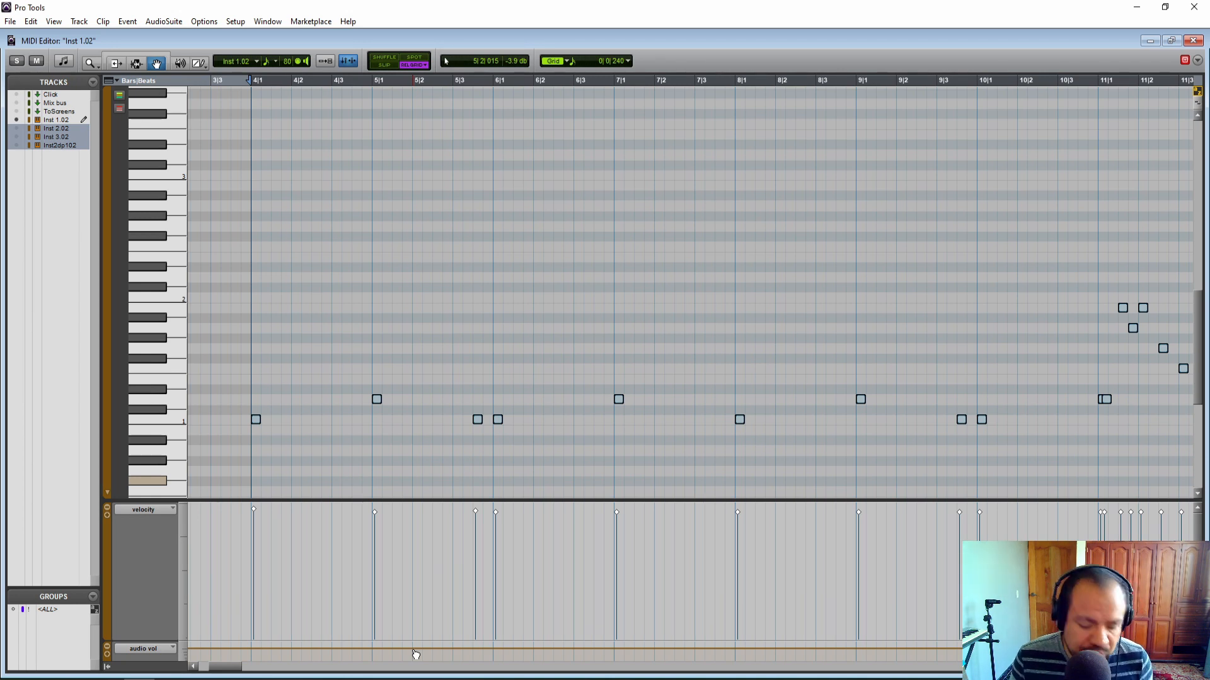
key(alt+minus)
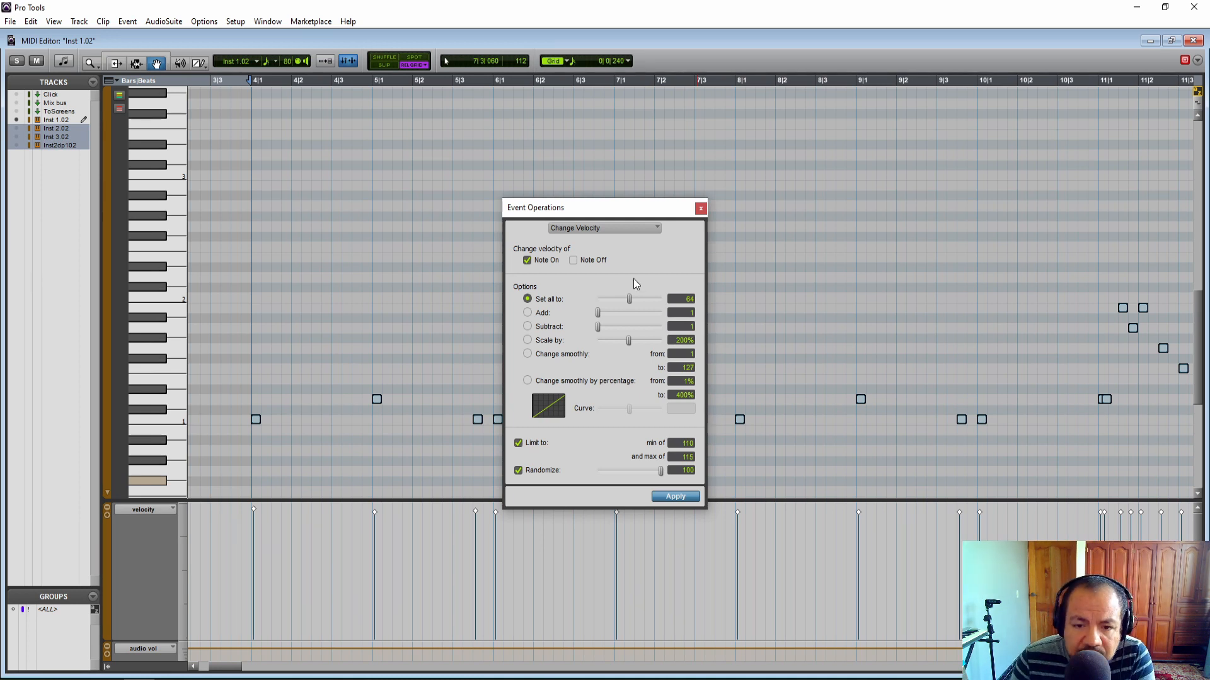
mouse_move(579, 211)
mouse_down()
mouse_move(521, 205)
mouse_move(589, 204)
mouse_up()
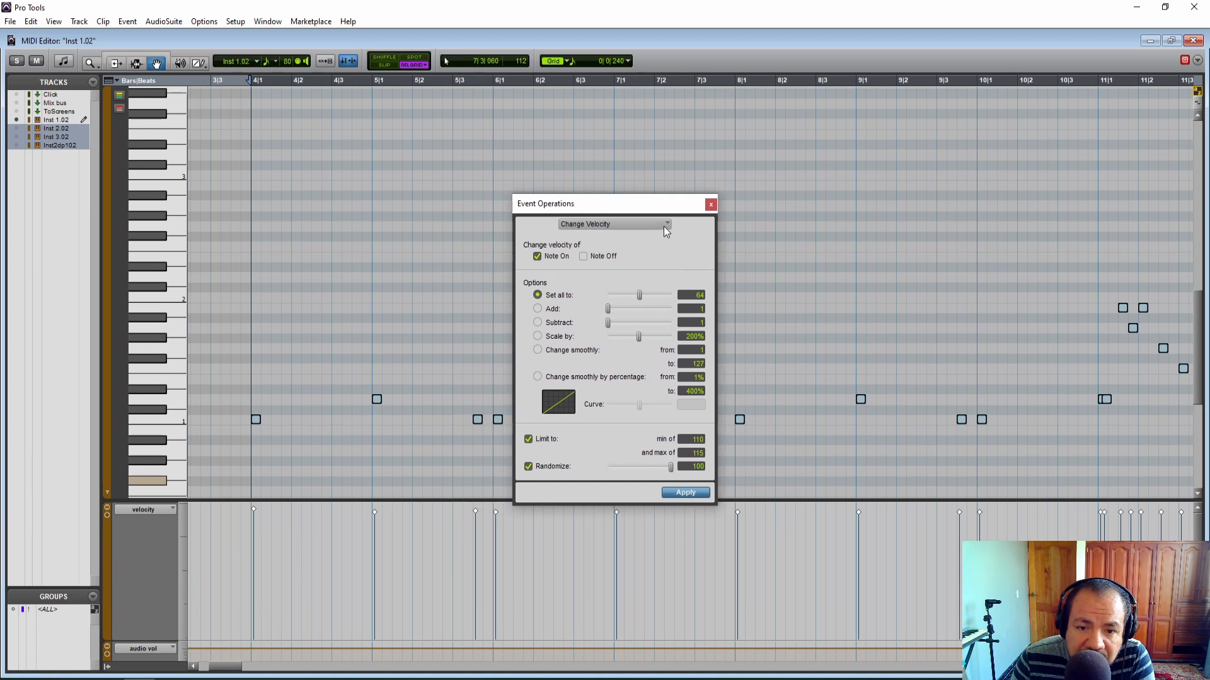
click(666, 226)
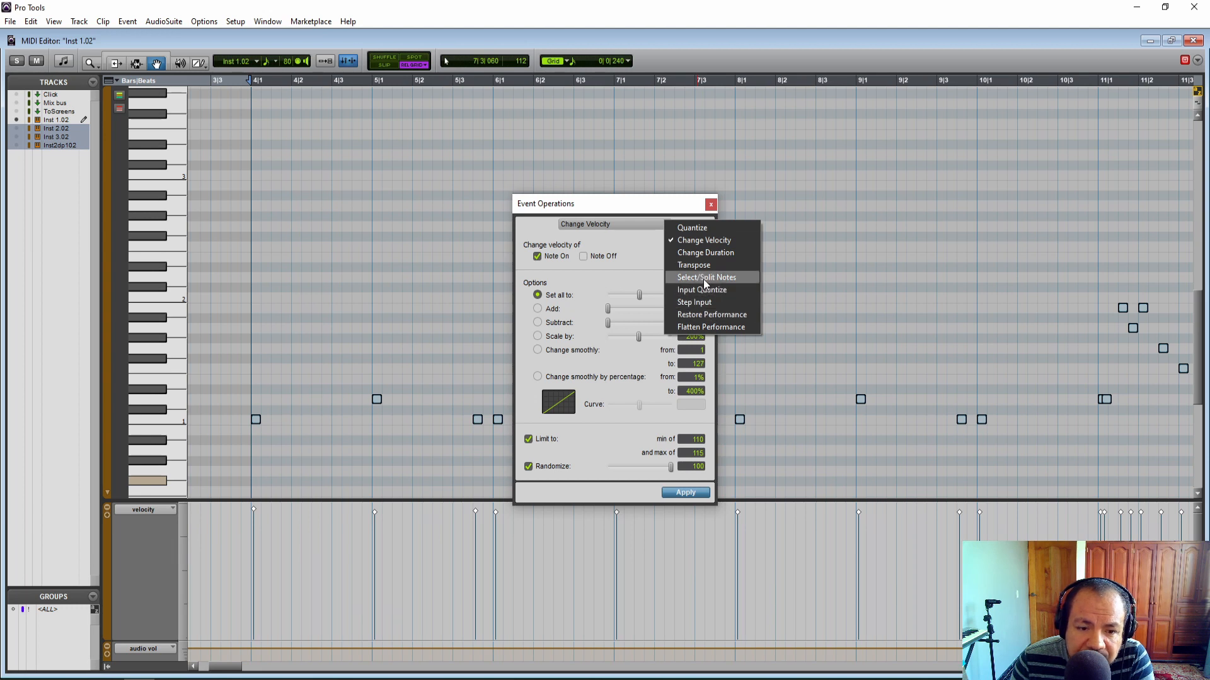
click(708, 240)
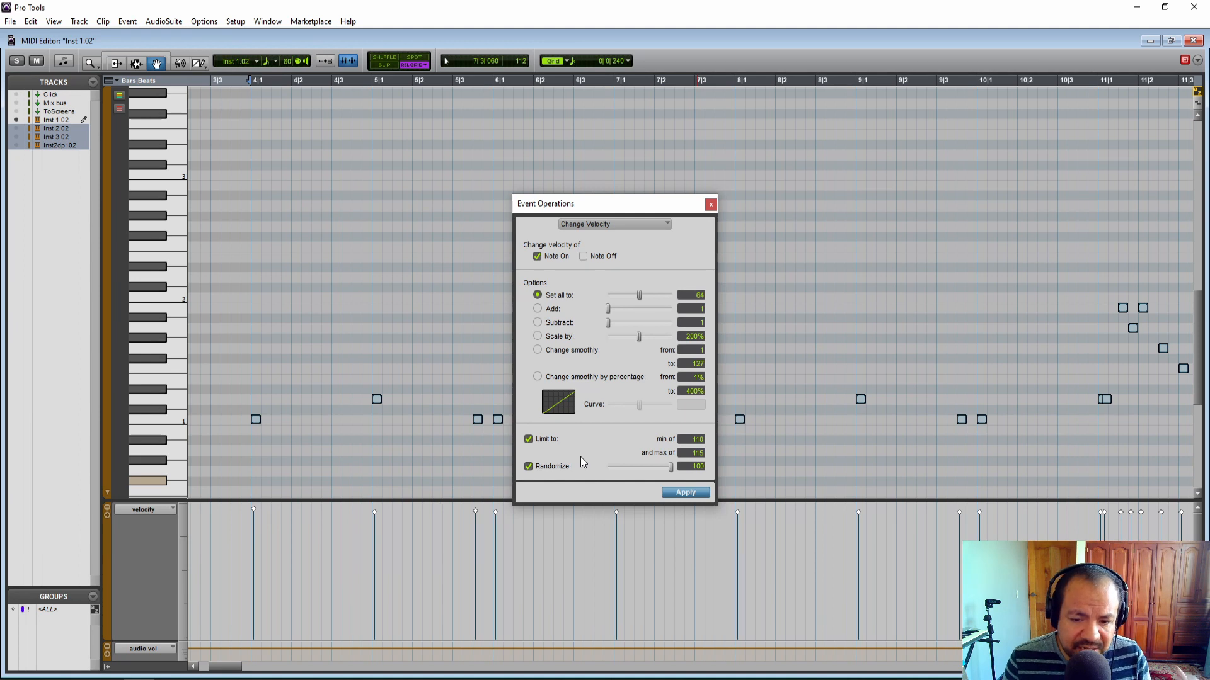
text(0)
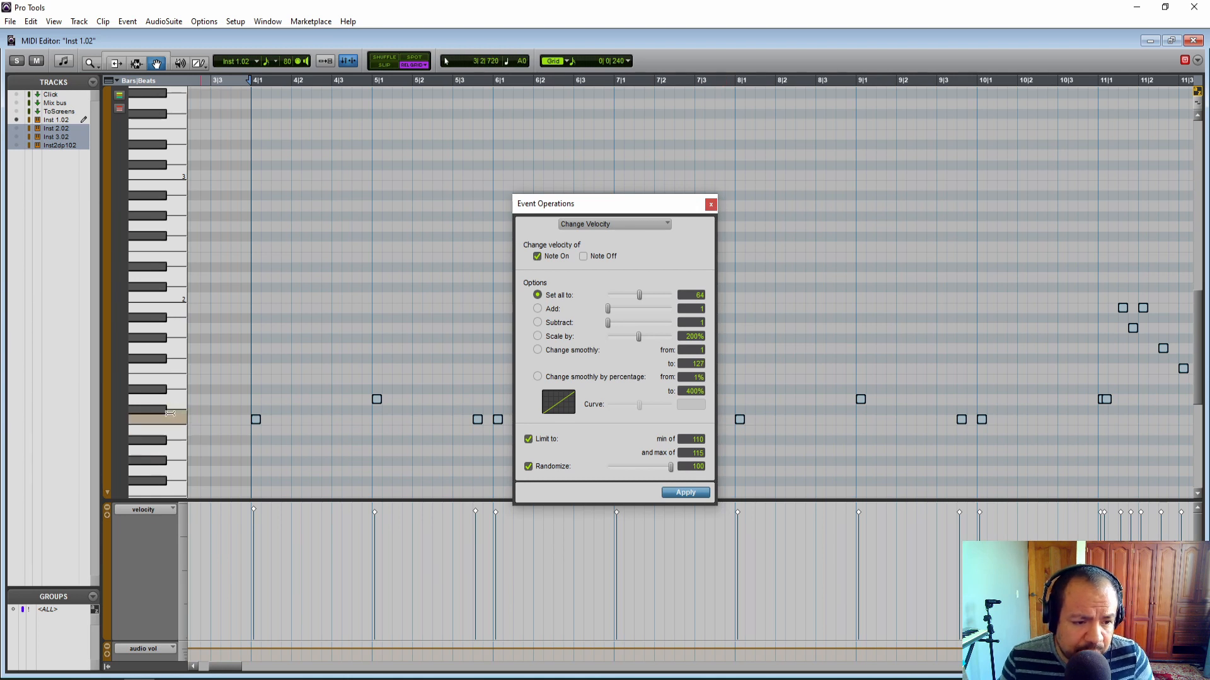
Replace the current note selection with all Bb0 notes on the Inst 1.02 track and close the Event Operations window.
key(ctrl+a)
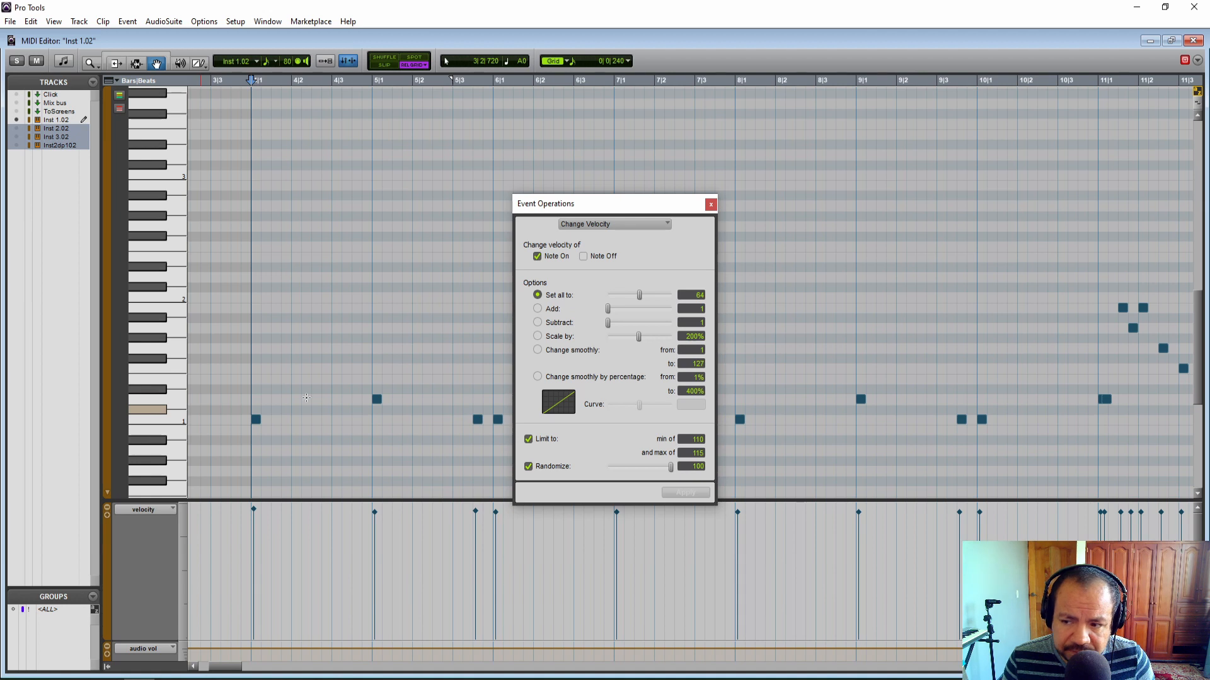
drag(234, 666, 350, 675)
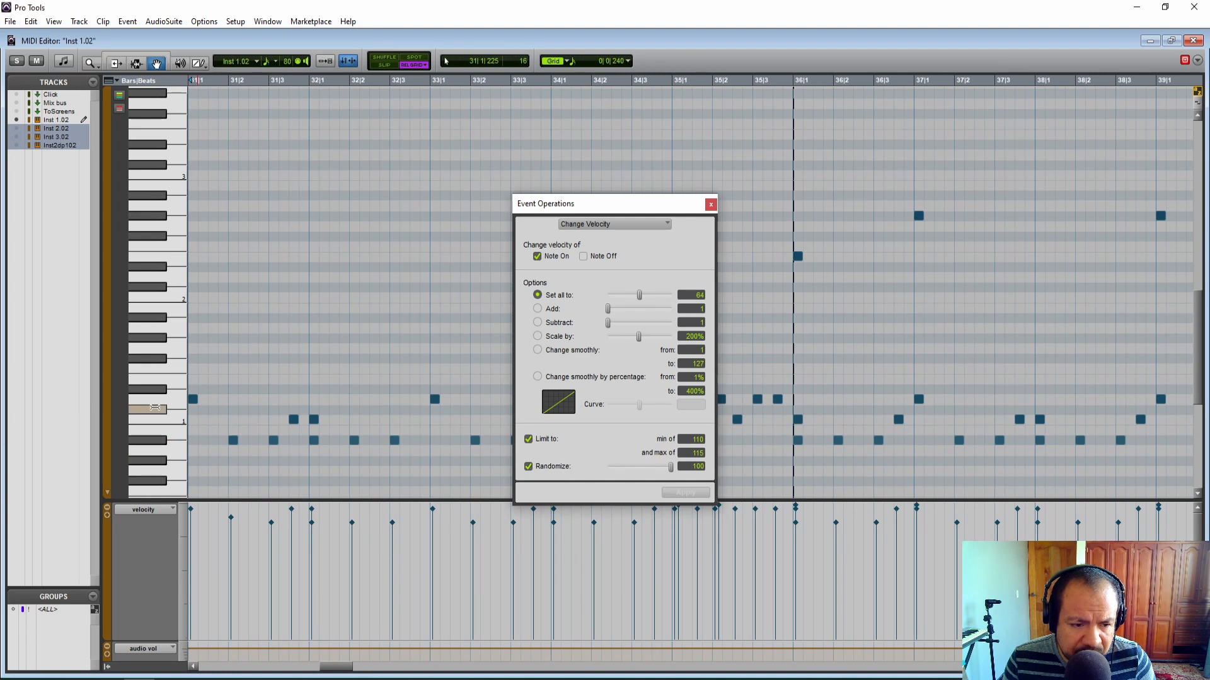
click(154, 440)
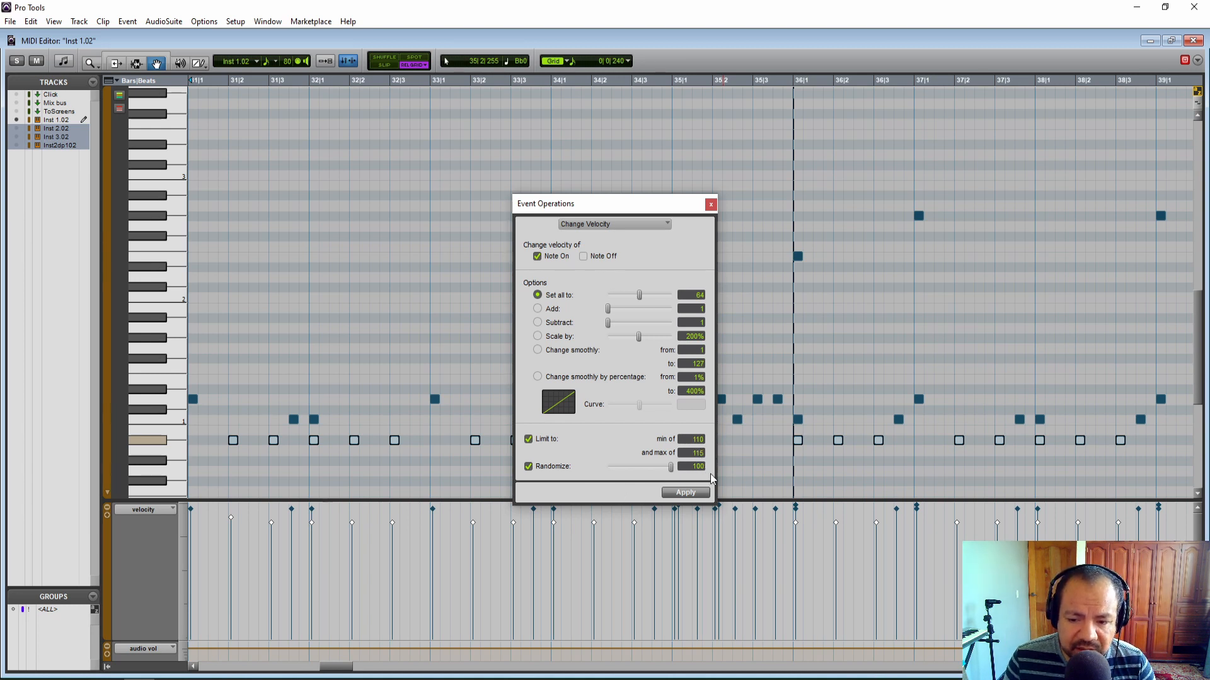
click(710, 204)
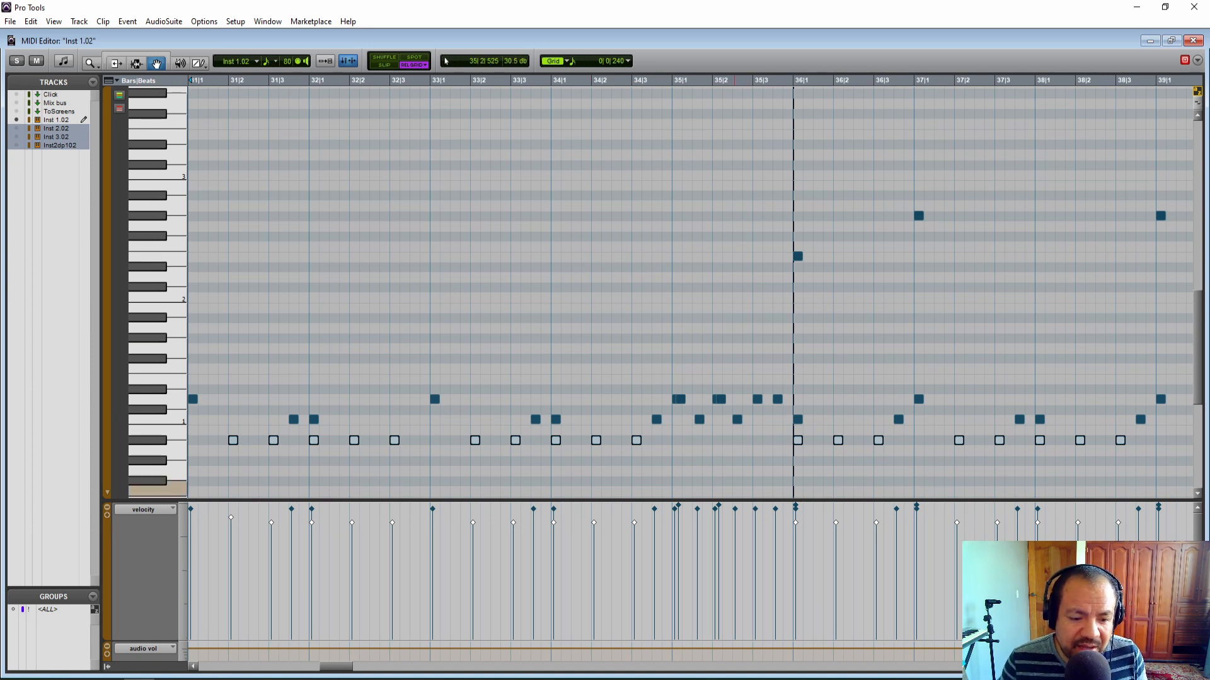
Examine the opening drum pattern from bar 4 and the fill in bar 11, setting the playback start at bar 11.
drag(336, 667, 226, 669)
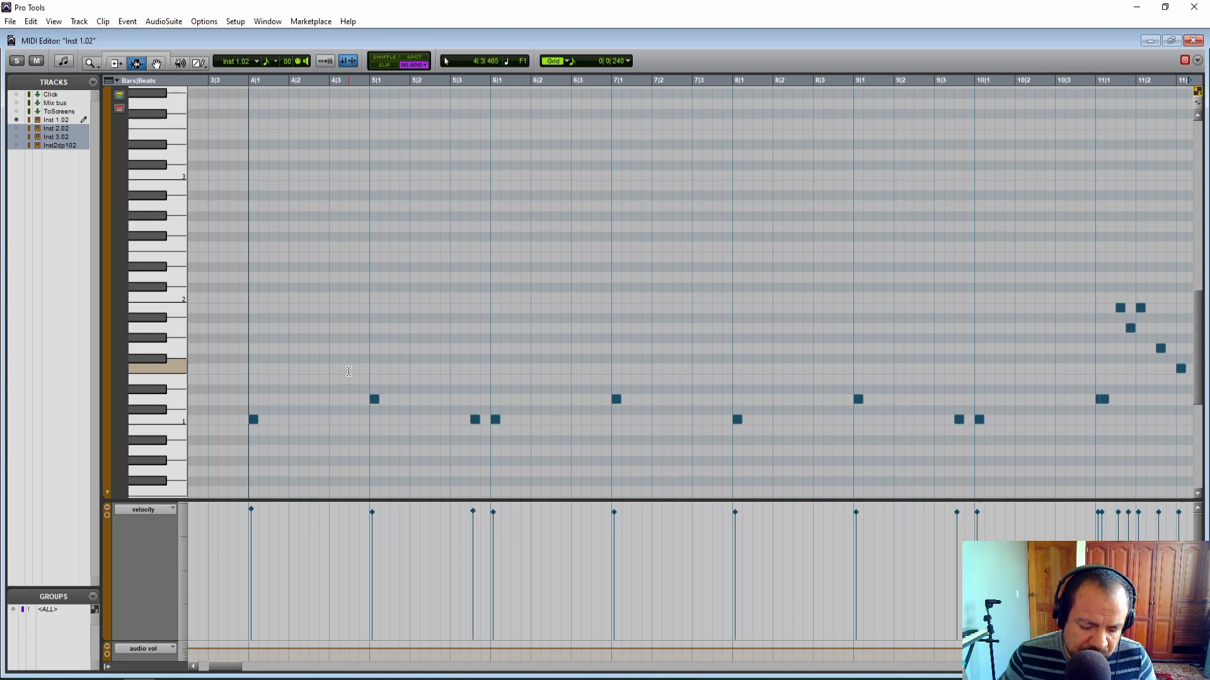
key(F8)
drag(217, 668, 238, 669)
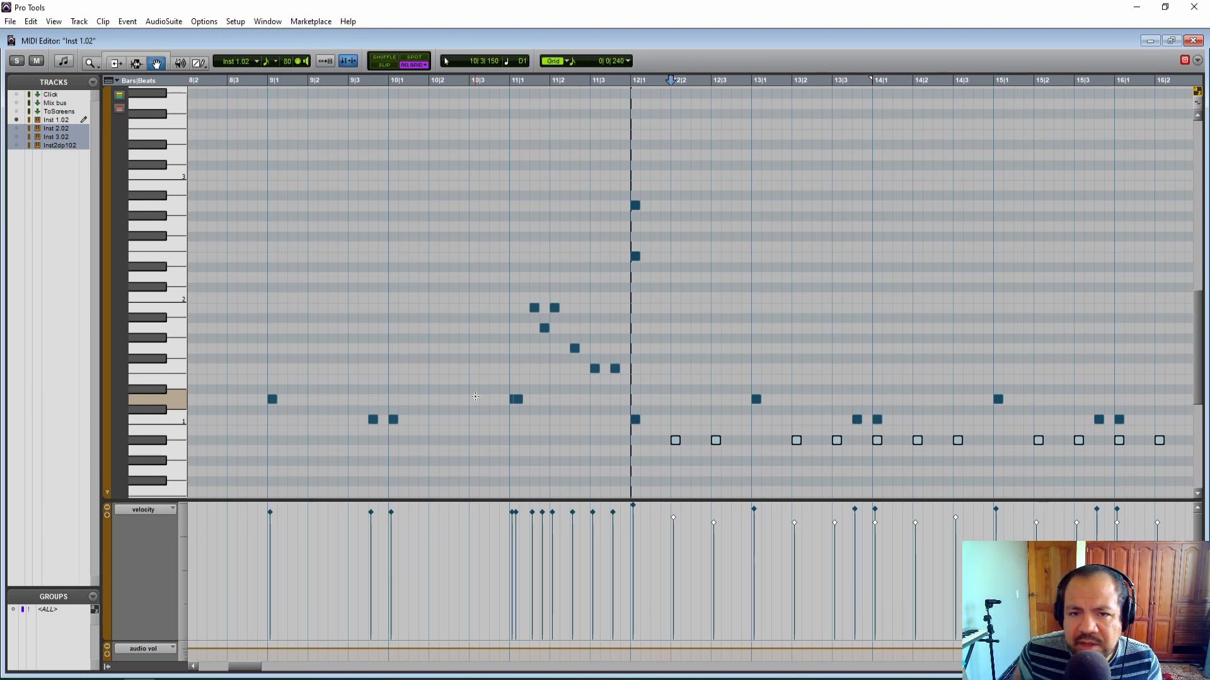
key(F7)
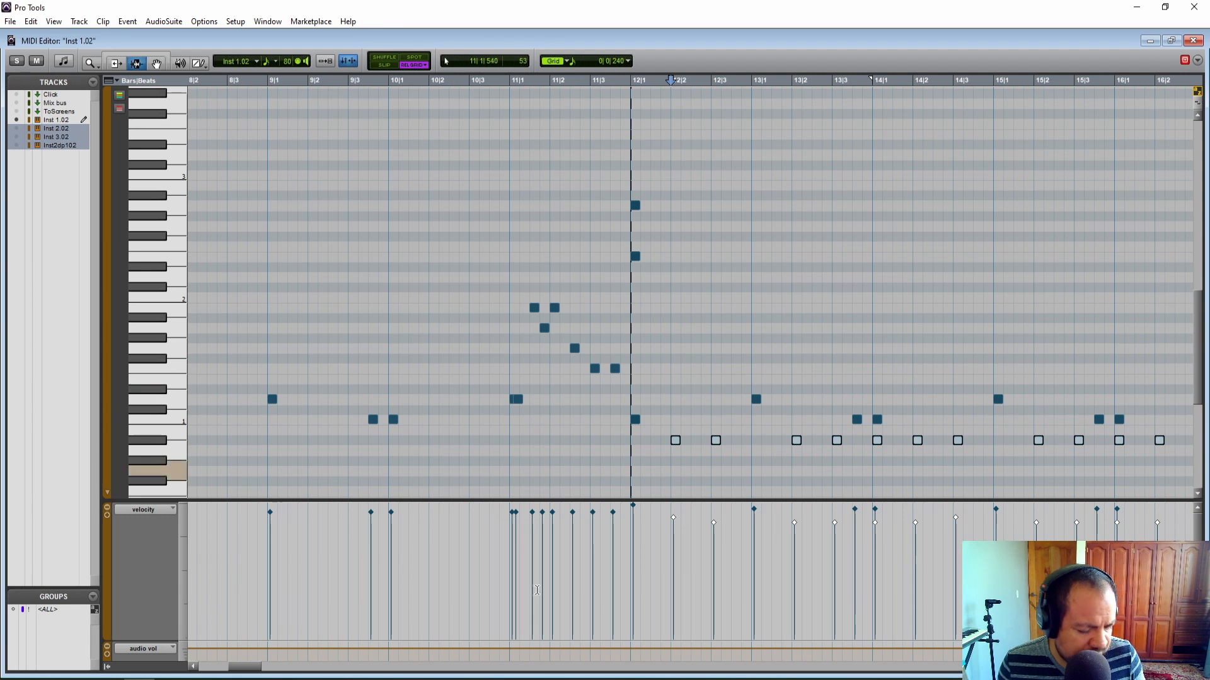
drag(249, 668, 231, 673)
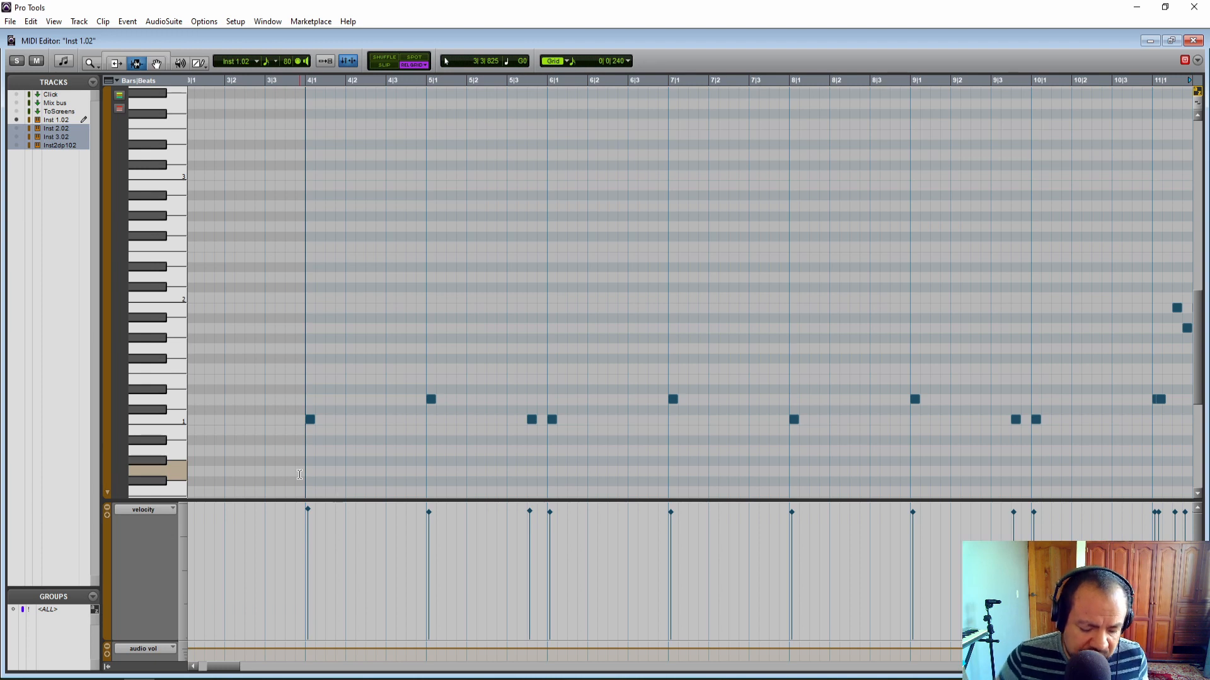
key(space)
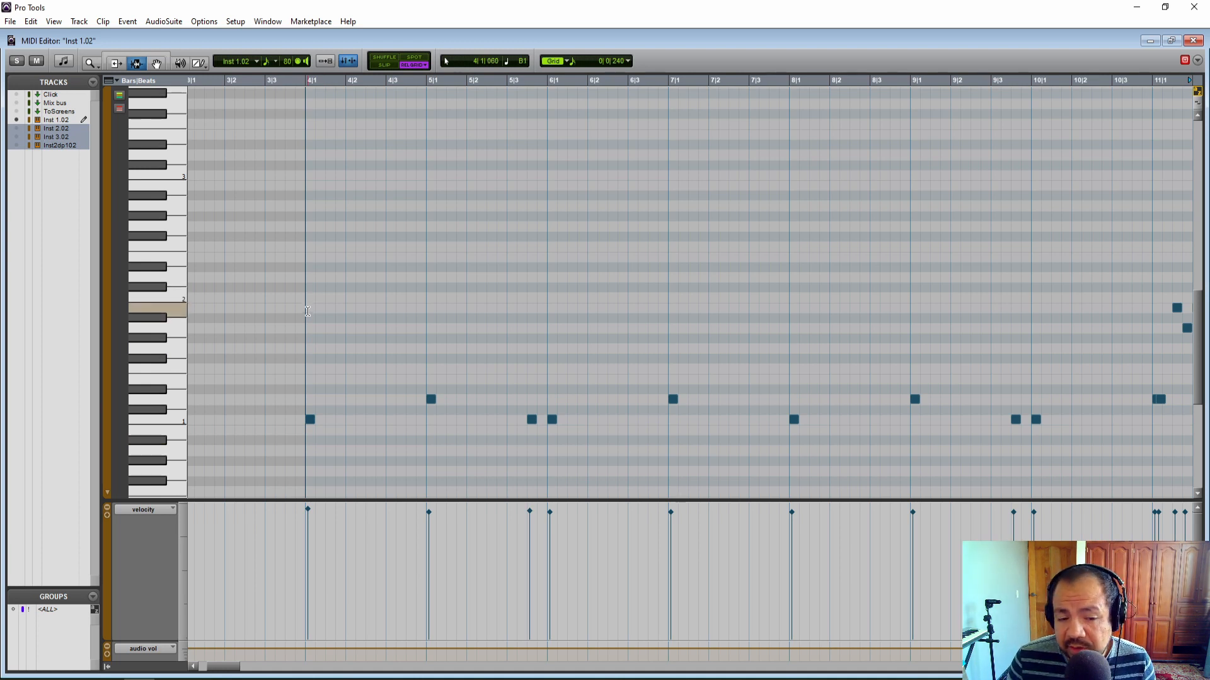
drag(213, 669, 249, 673)
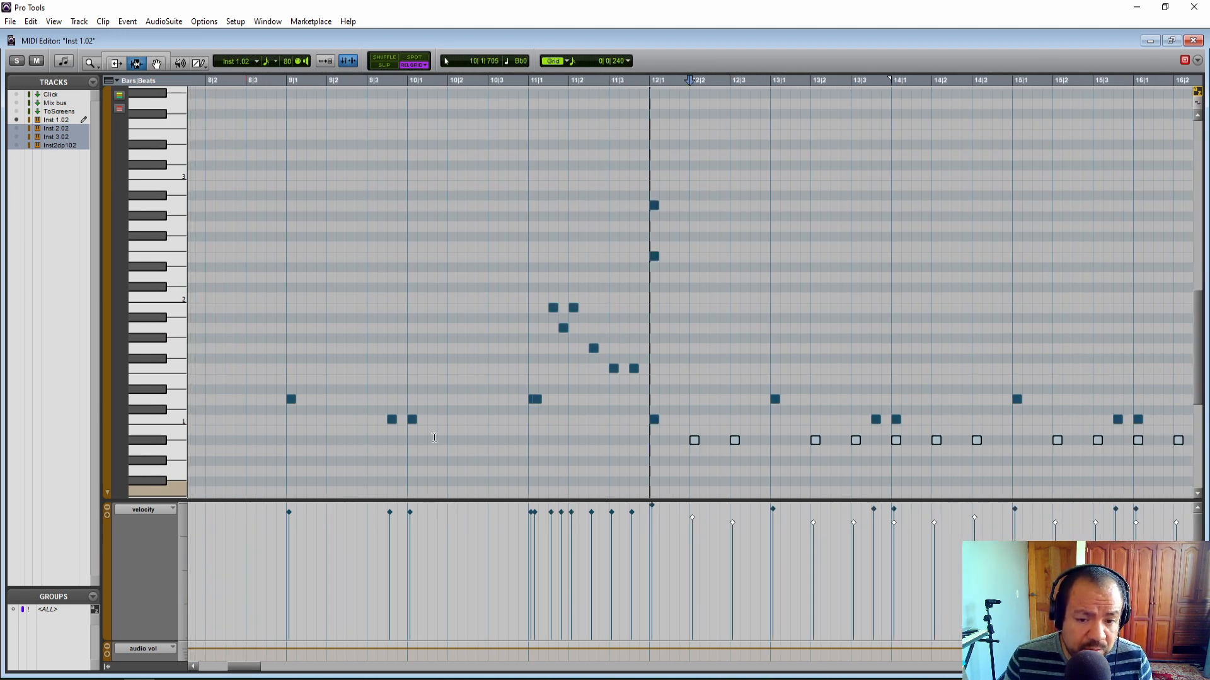
click(523, 202)
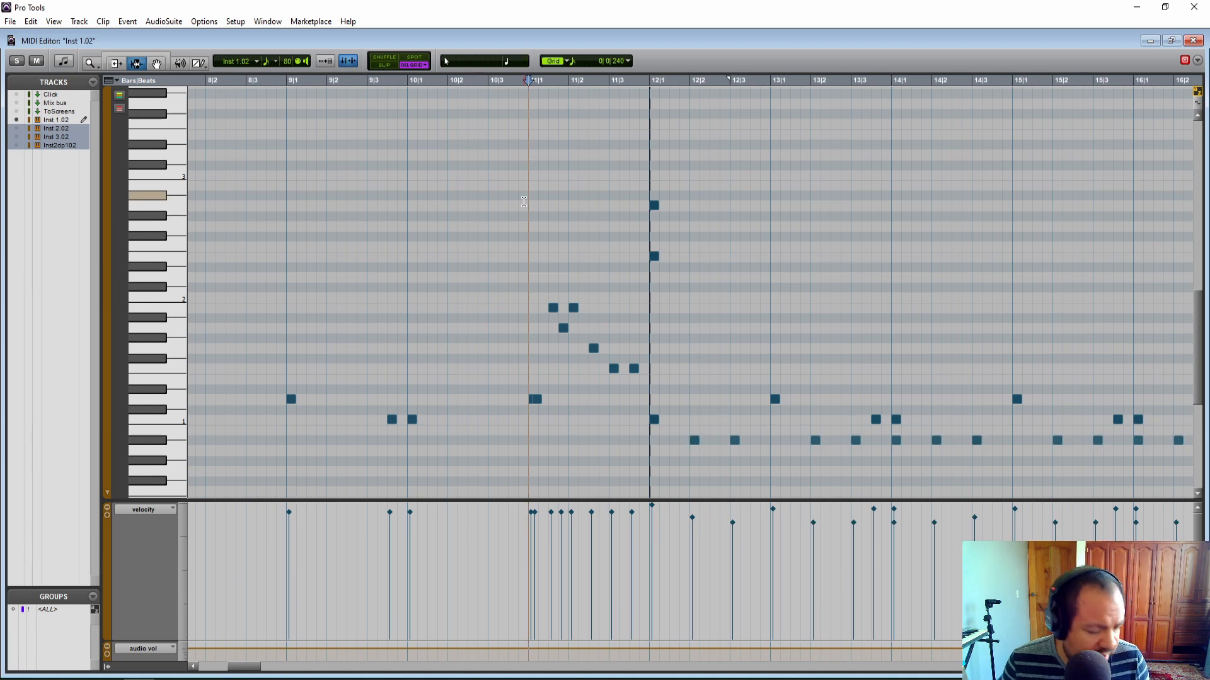
Play back the groove from beat 2 of bar 25, and the fill into bar 28 from beat 3 of bar 26.
drag(255, 671, 278, 672)
drag(285, 671, 316, 671)
click(427, 226)
key(space)
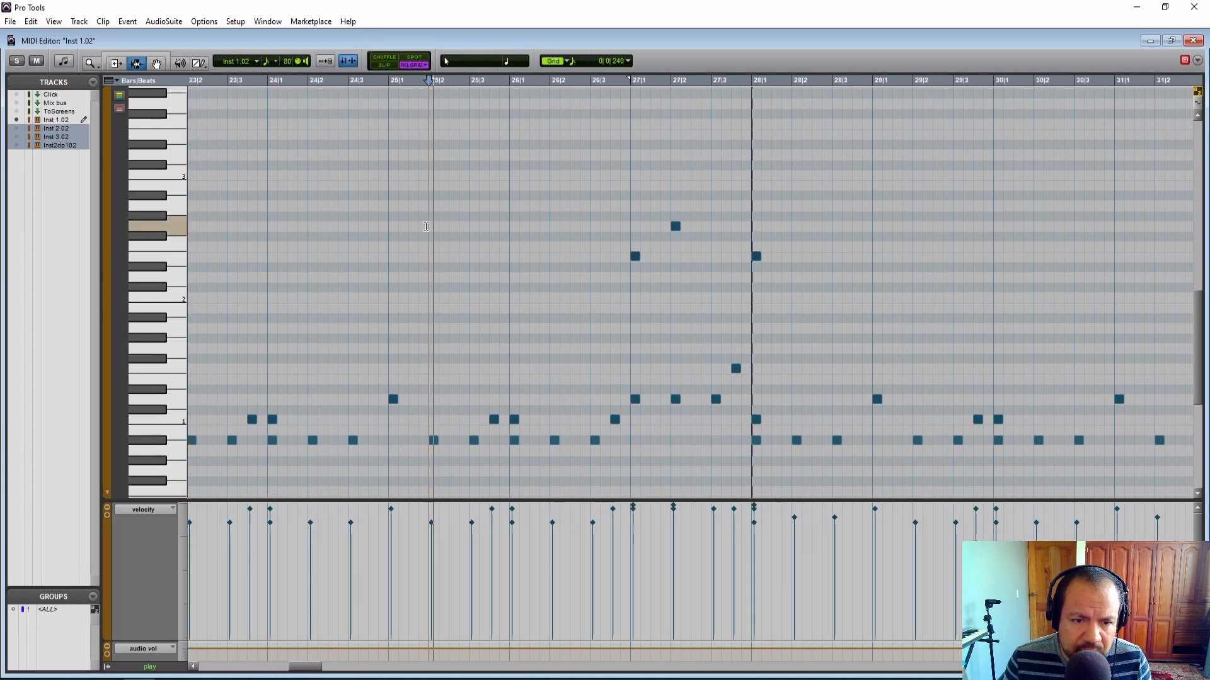
key(space)
click(631, 201)
click(590, 207)
key(space)
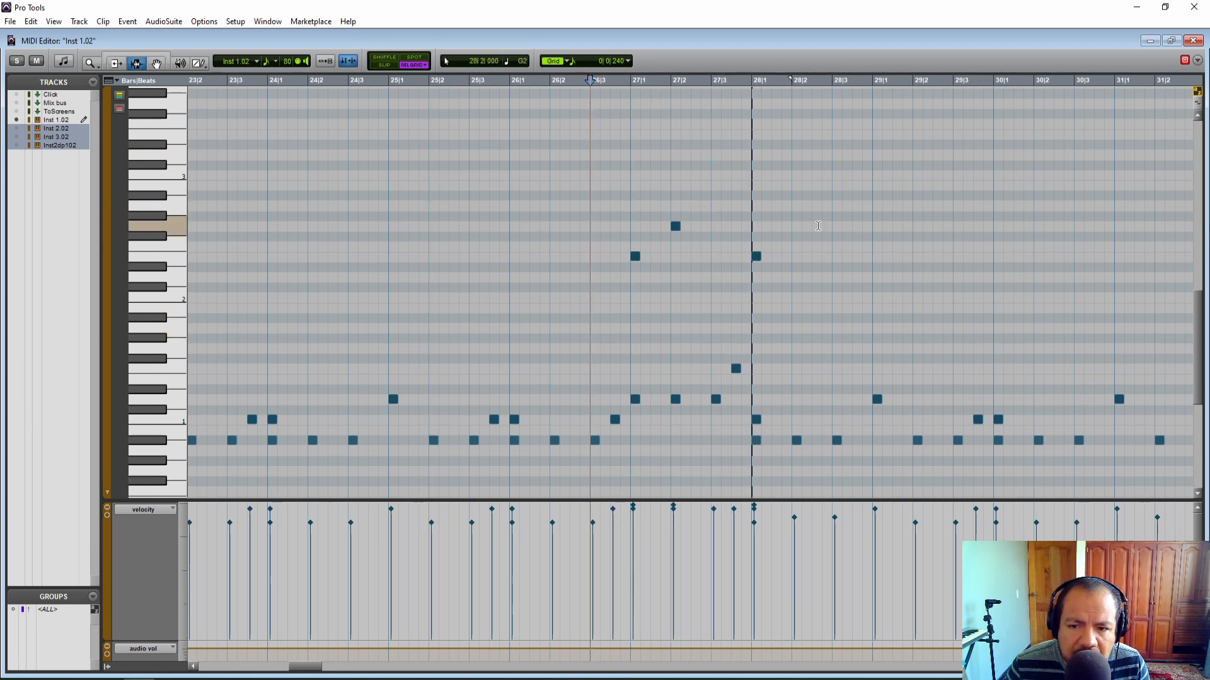
Play back the bar 27 fill again, first from the end of bar 26 and once more from beat 3 of bar 27.
drag(320, 669, 329, 669)
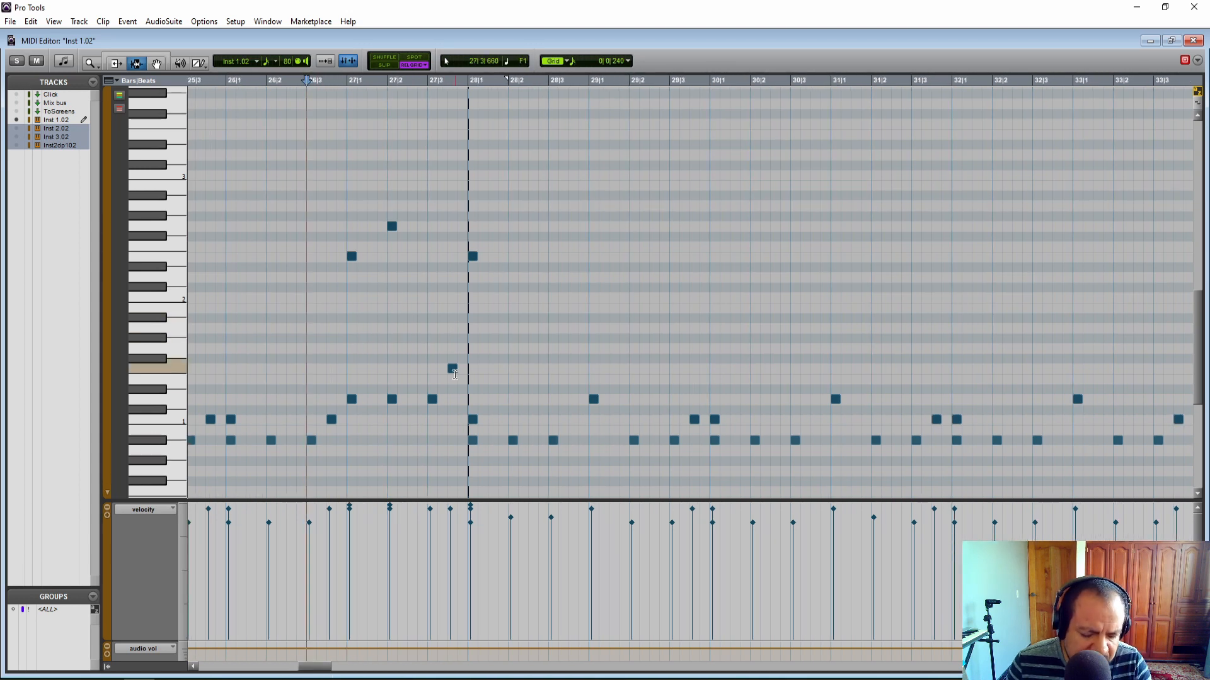
key(F8)
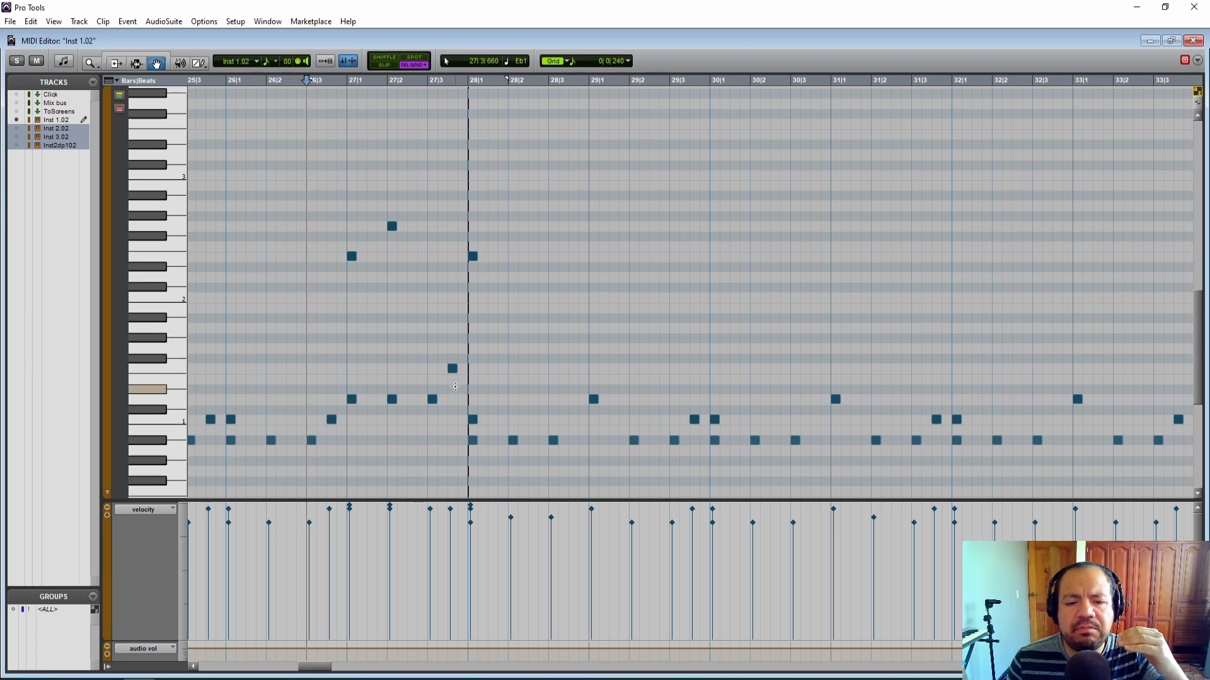
click(329, 324)
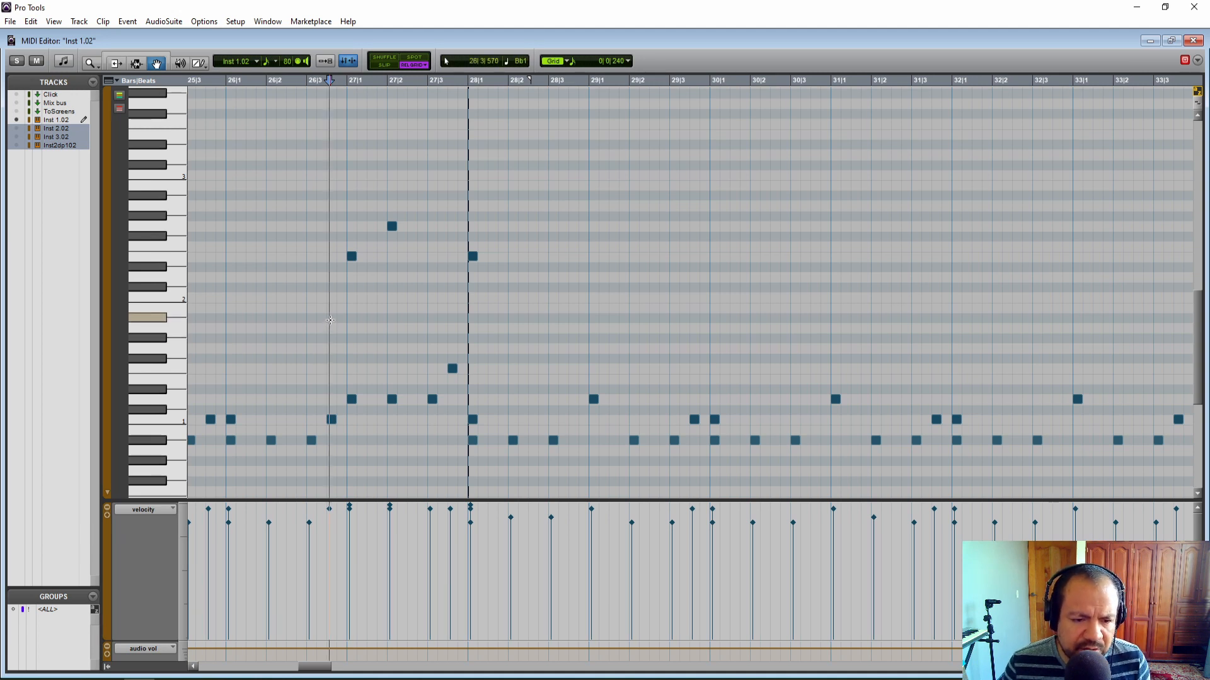
key(space)
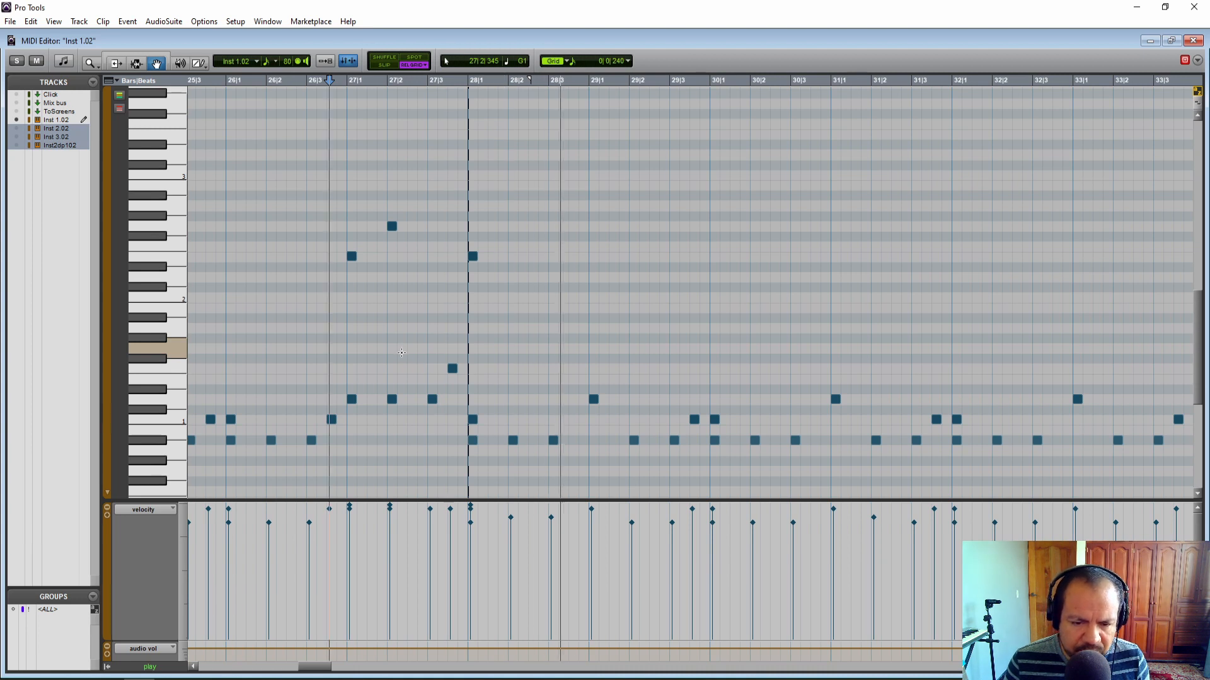
key(space)
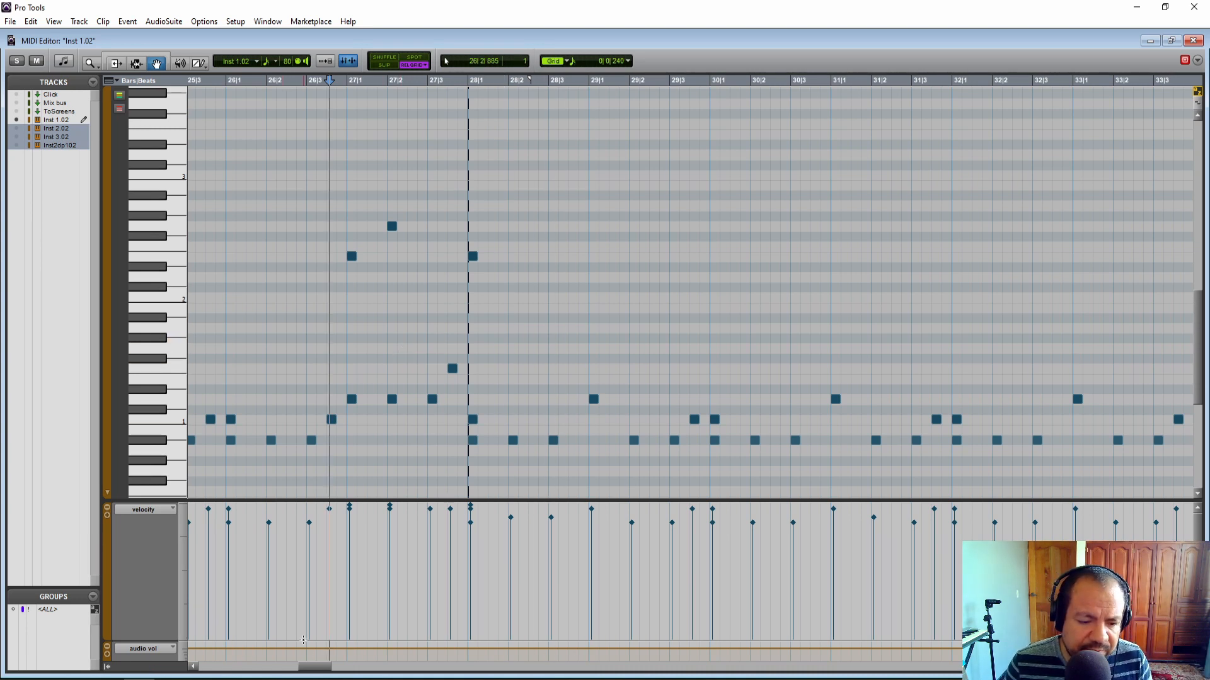
drag(309, 671, 313, 672)
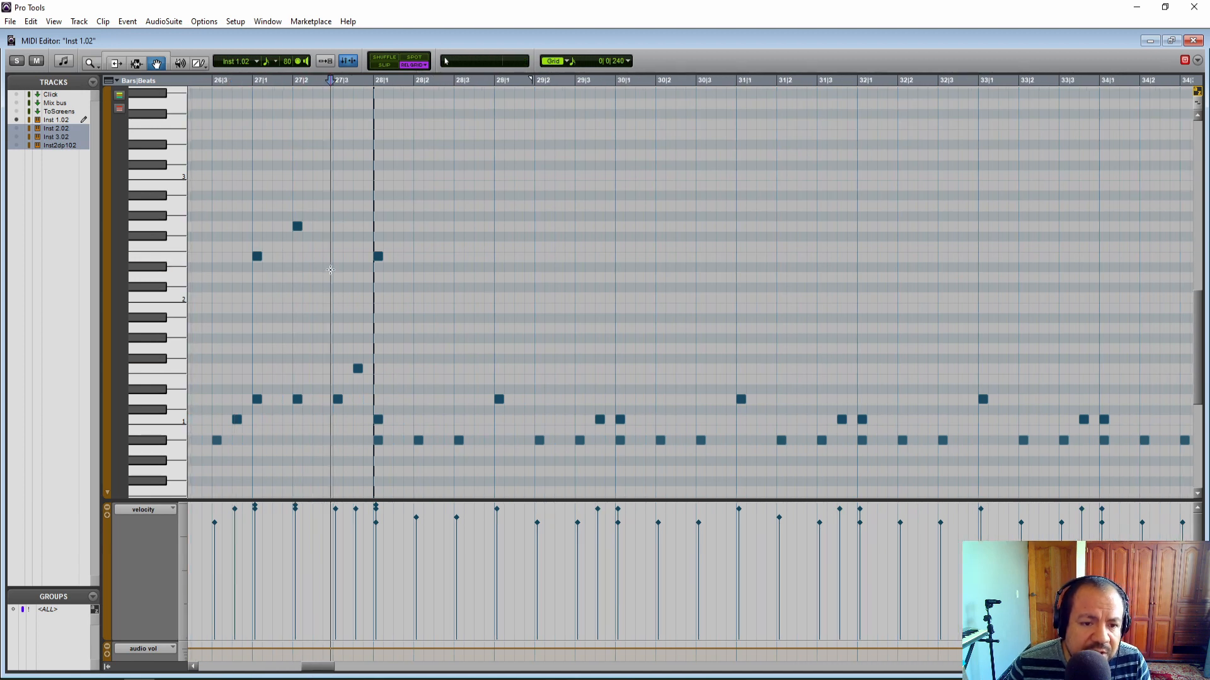
key(space)
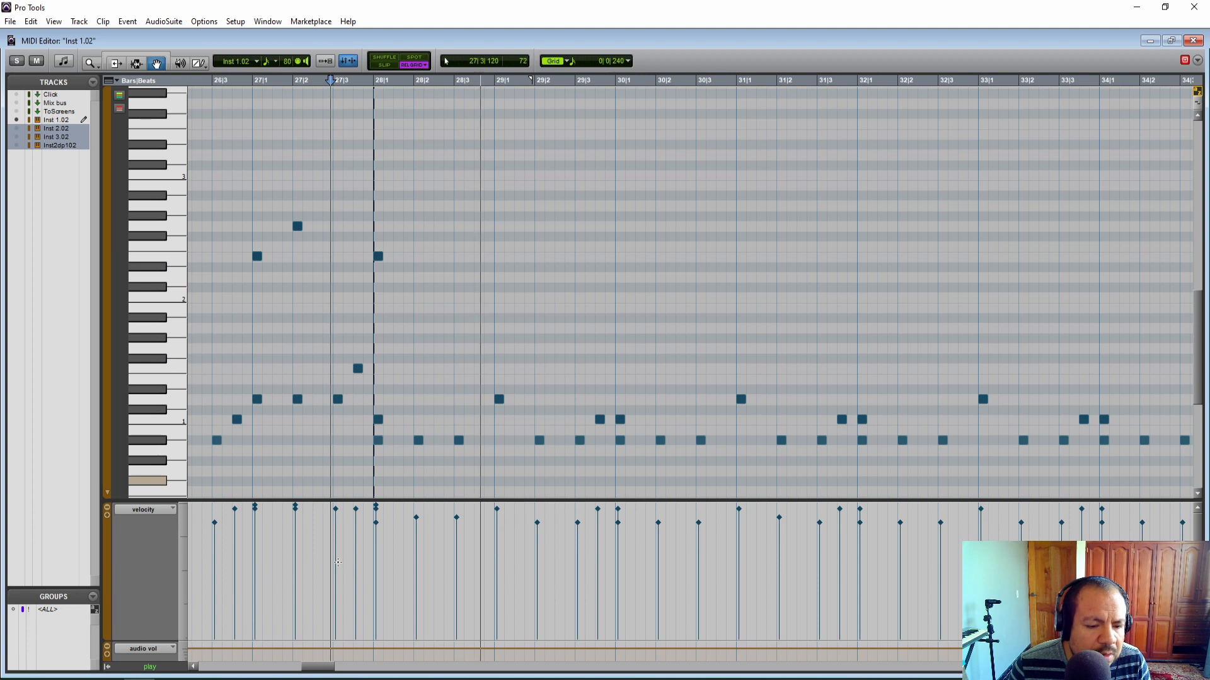
key(space)
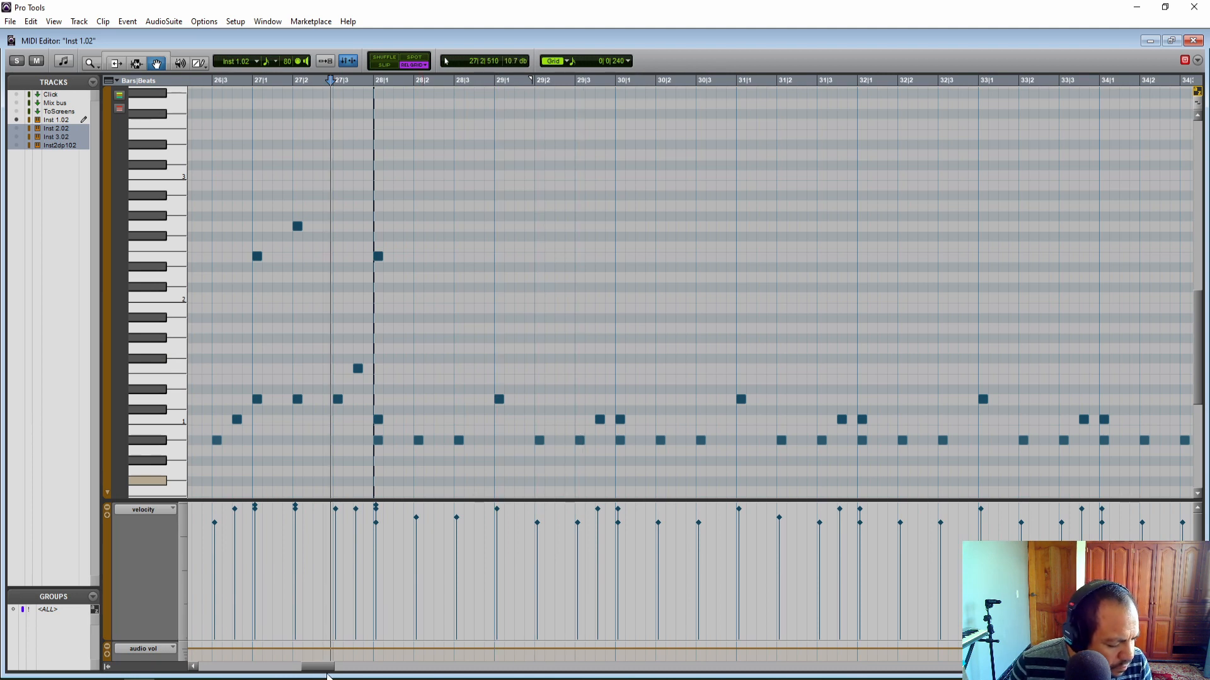
Play the fill leading into bar 36 twice, starting from beat 3 of bar 34.
drag(328, 675, 356, 674)
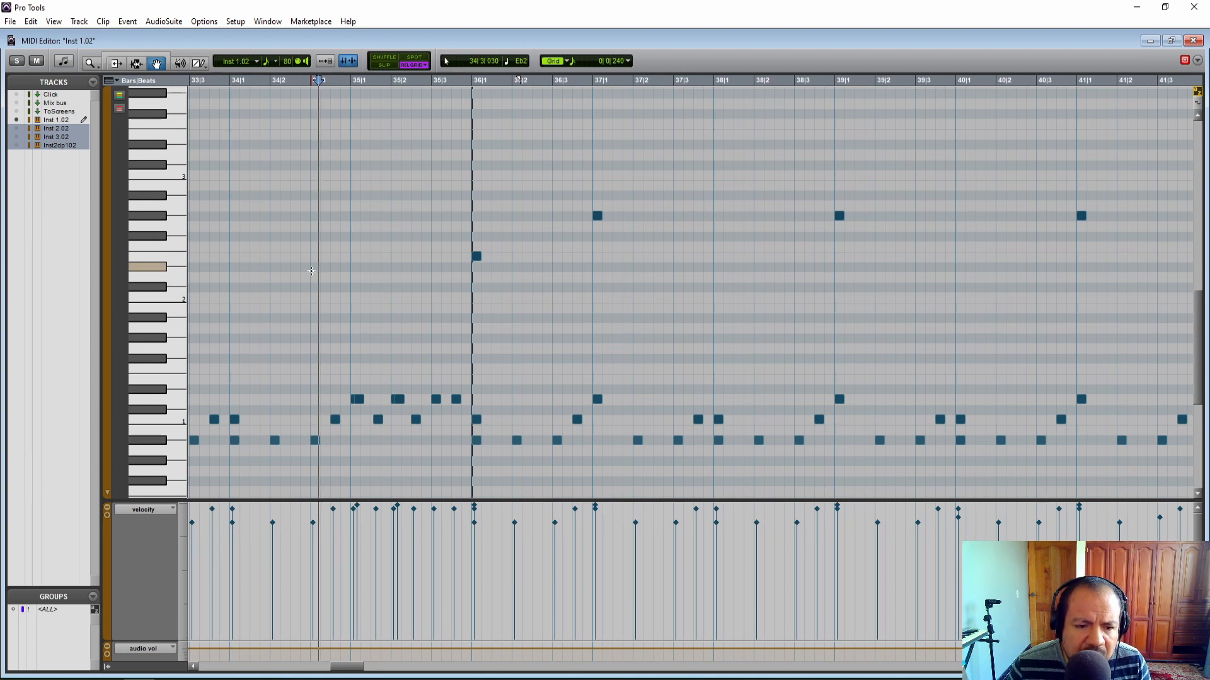
key(space)
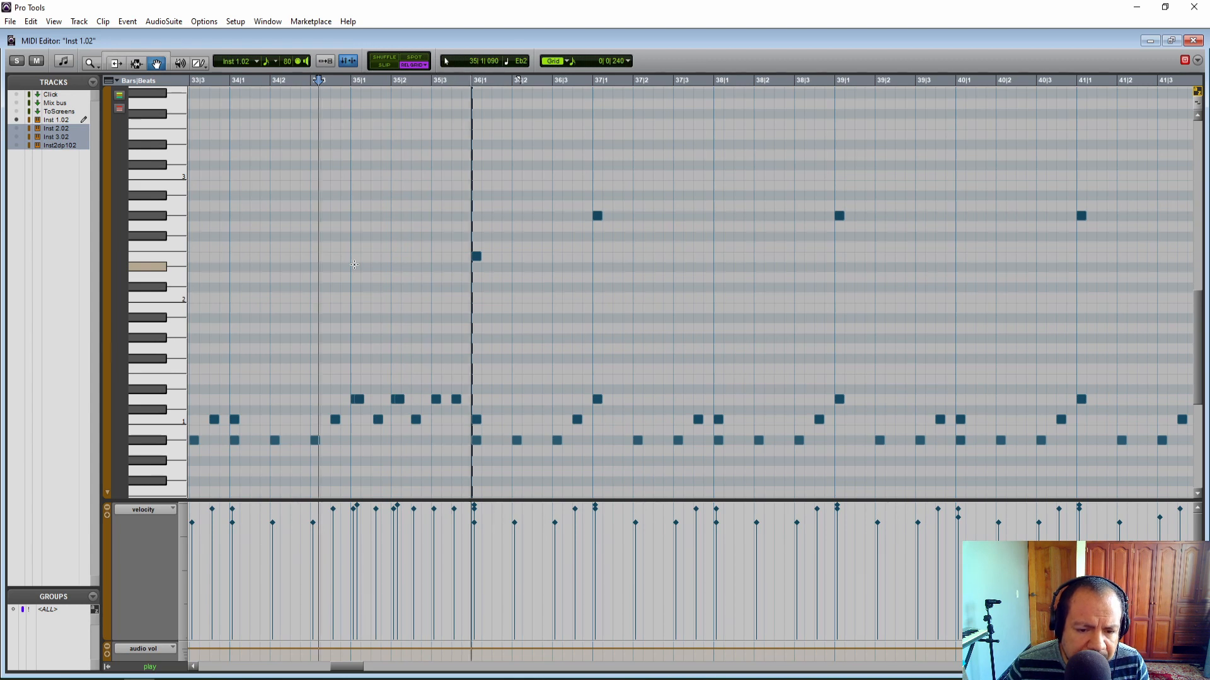
key(space)
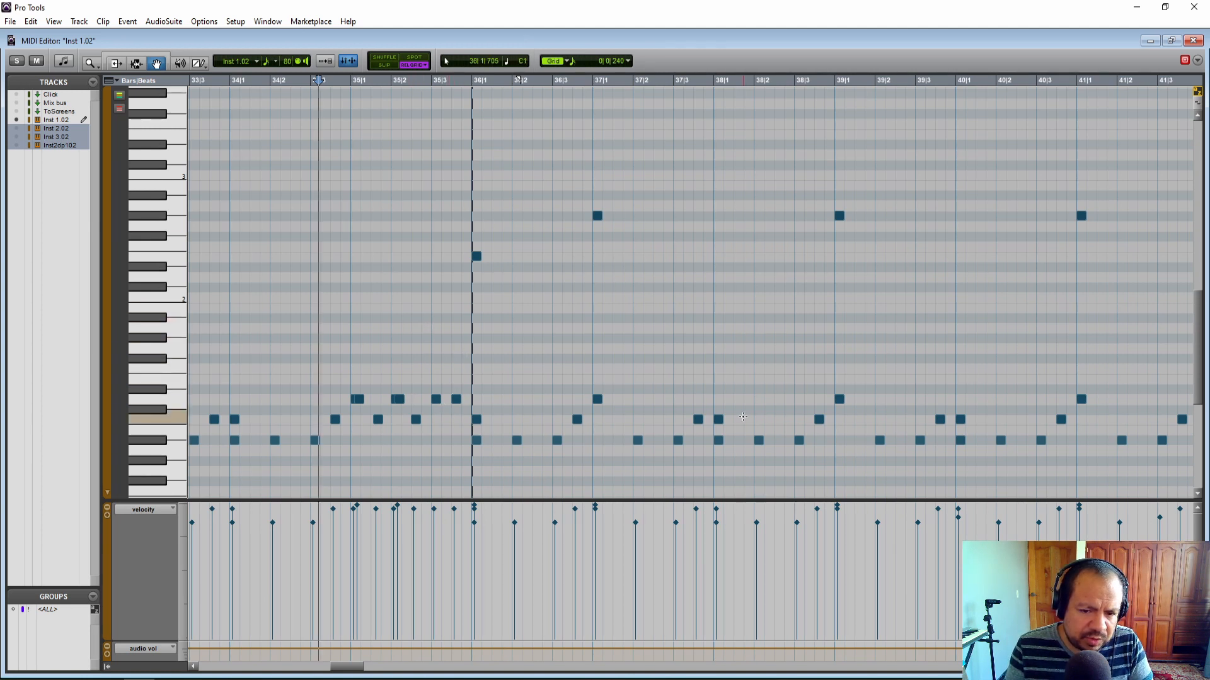
key(space)
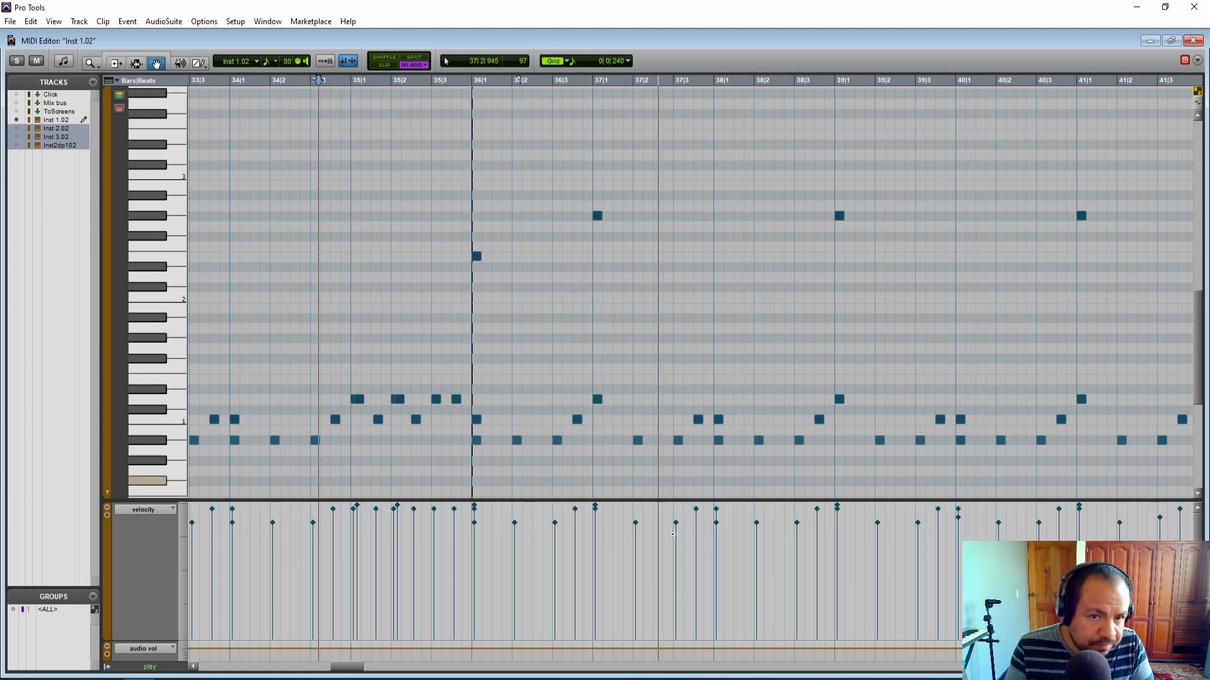
key(space)
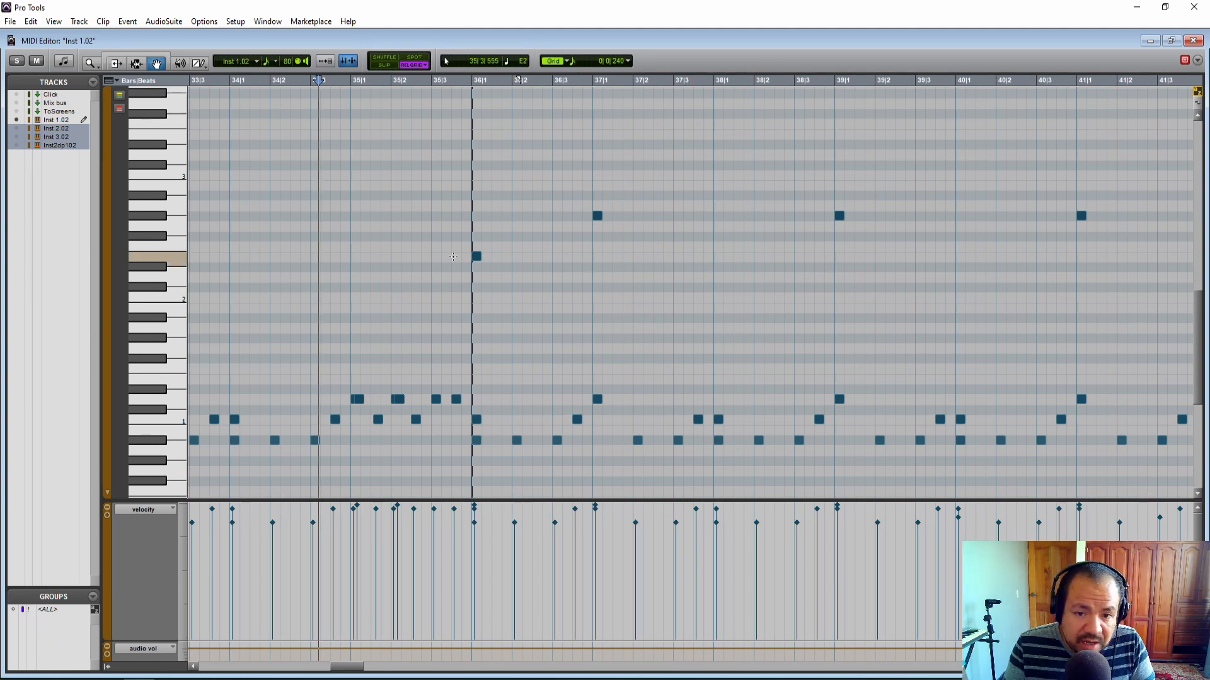
Select all Ab2 notes on the Inst 1.02 track and check where they fall up to about bar 56.
click(151, 216)
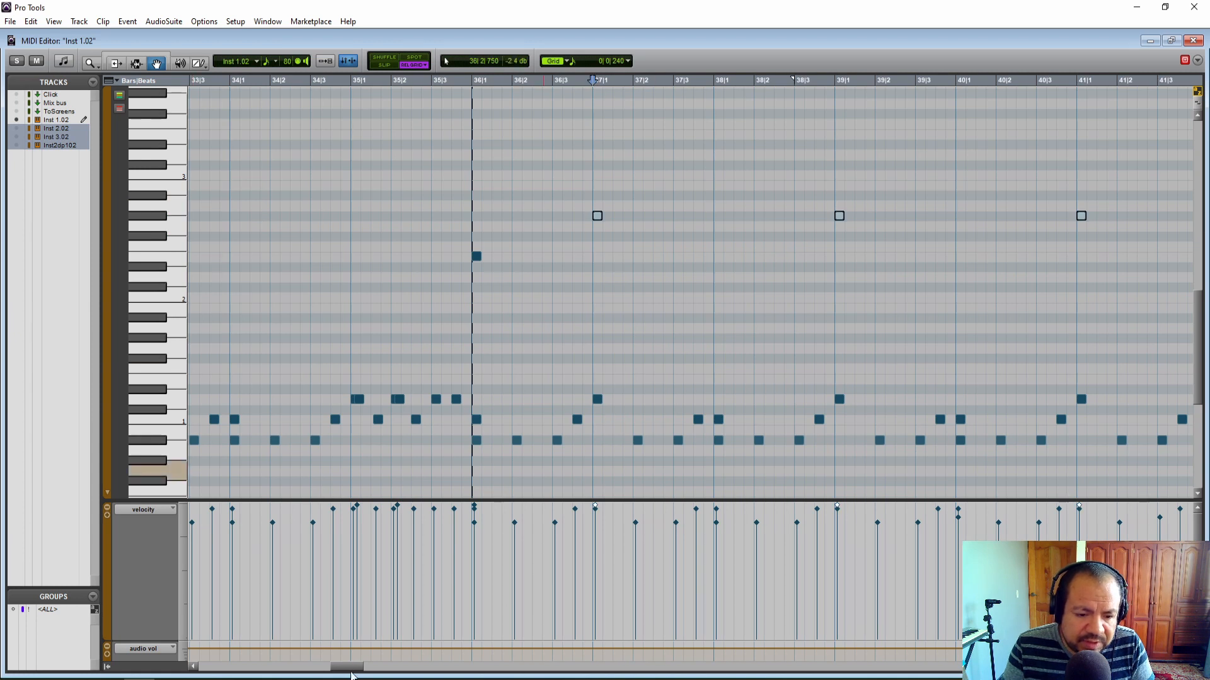
drag(352, 669, 373, 670)
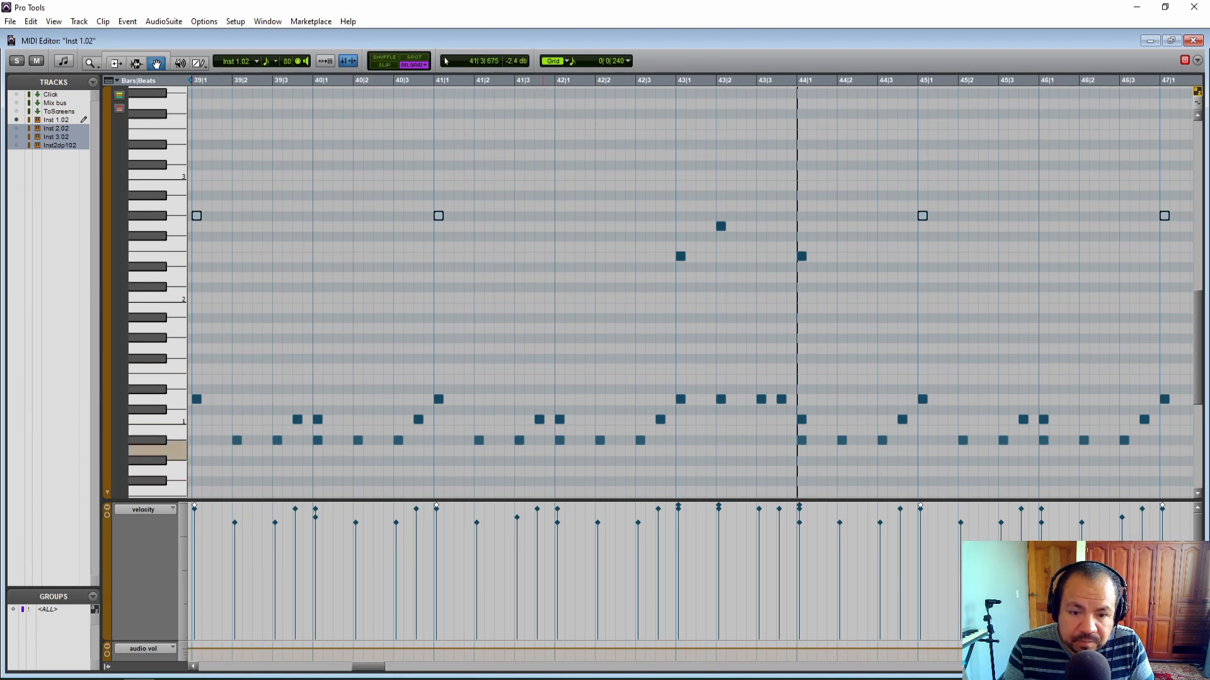
drag(355, 672, 391, 671)
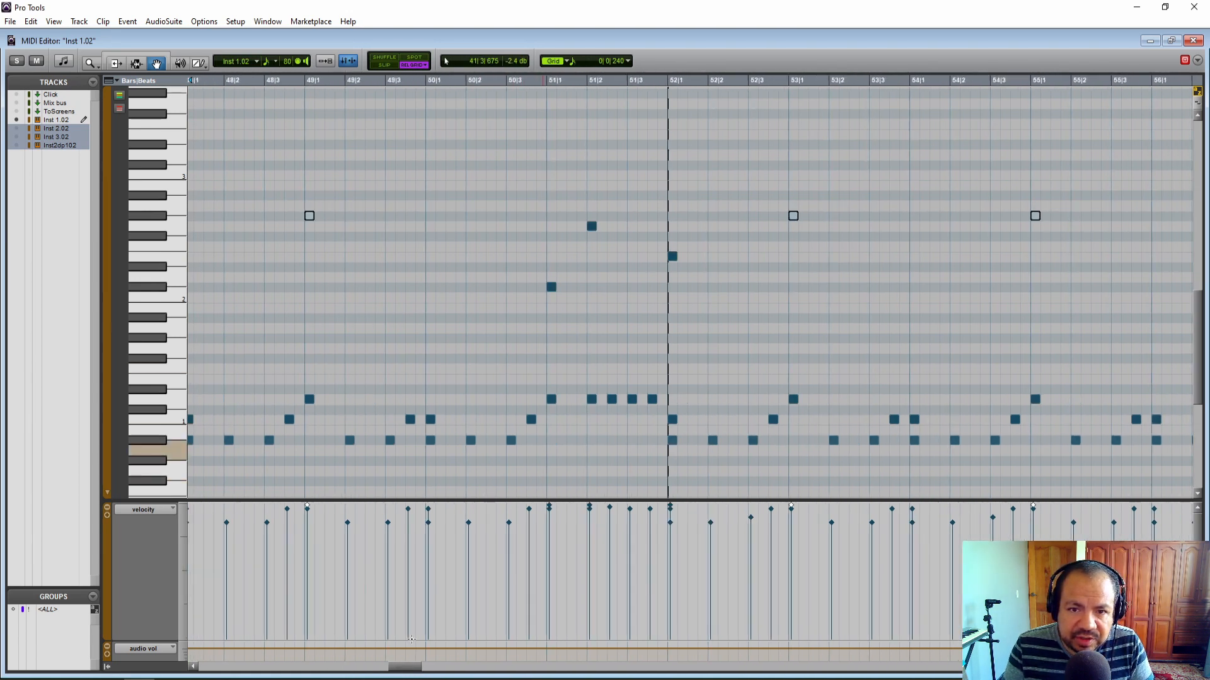
Play back the bar 51 fill into bar 52, starting from the end of bar 50.
key(F7)
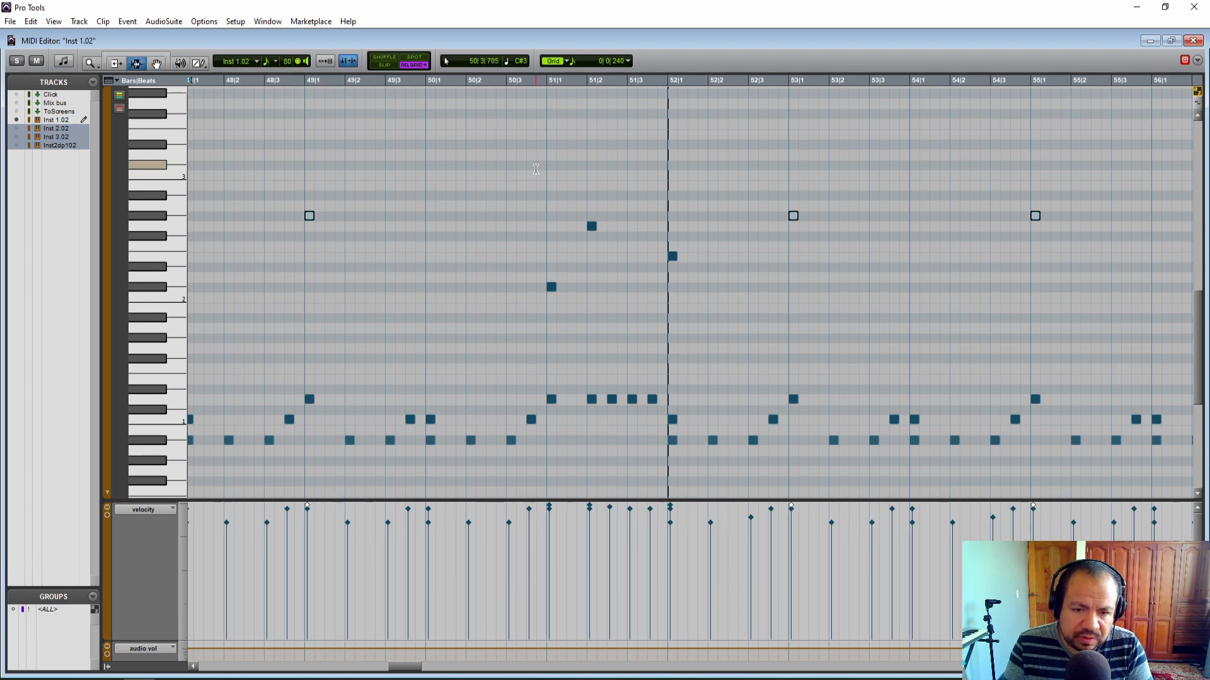
click(535, 169)
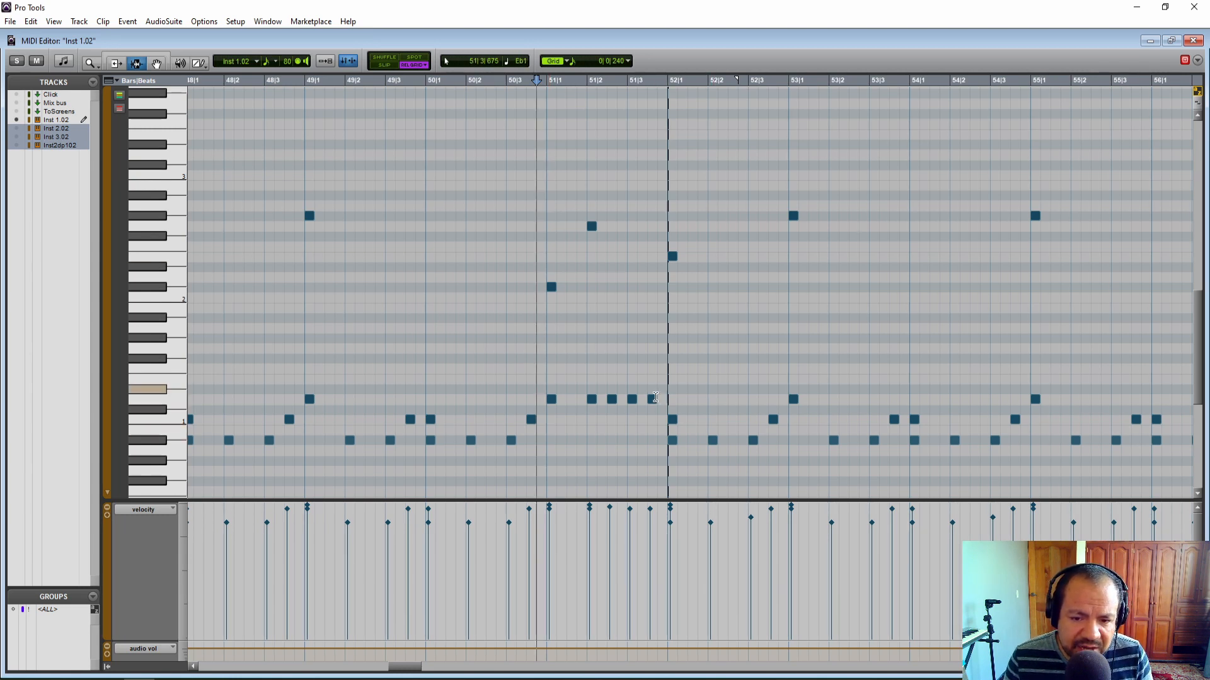
key(space)
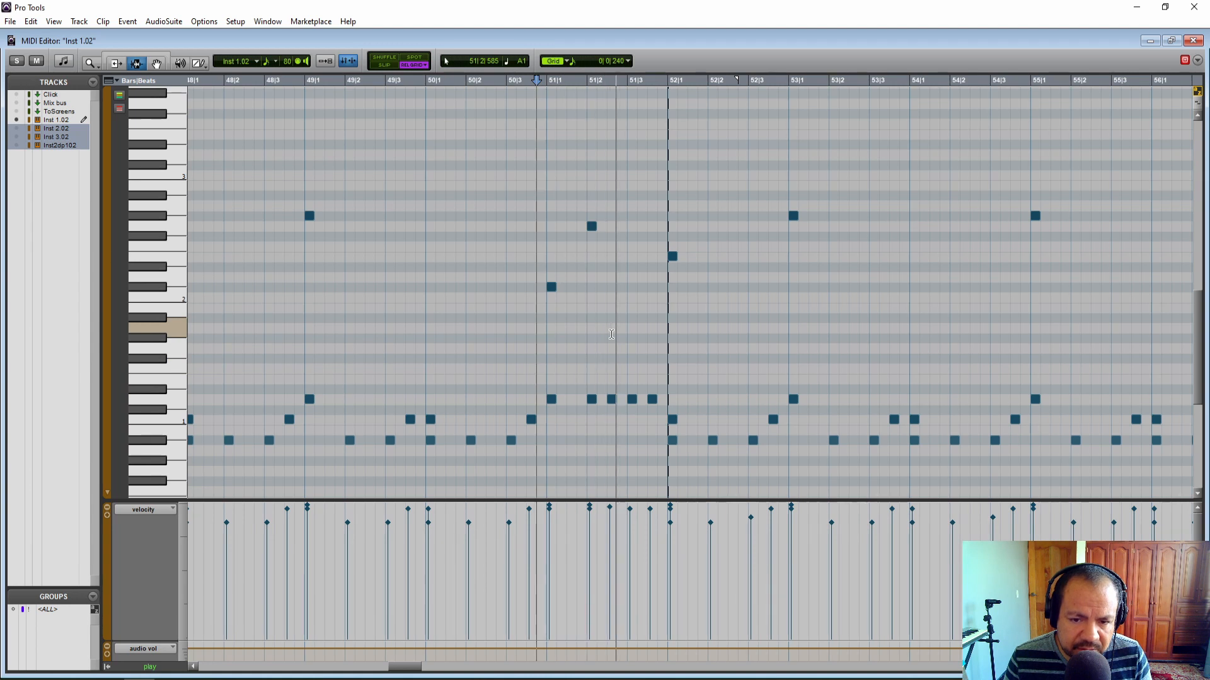
key(space)
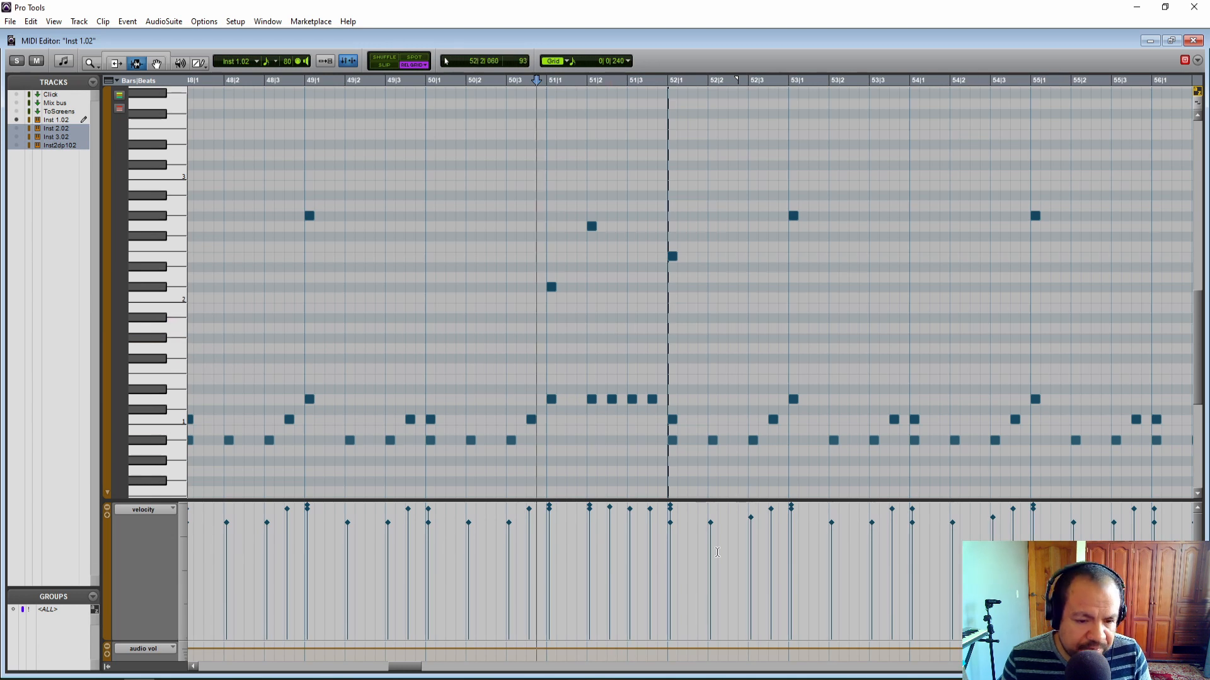
Play back the bar 59 fill into bar 60, starting from the middle of beat 2 in bar 58.
drag(409, 668, 441, 670)
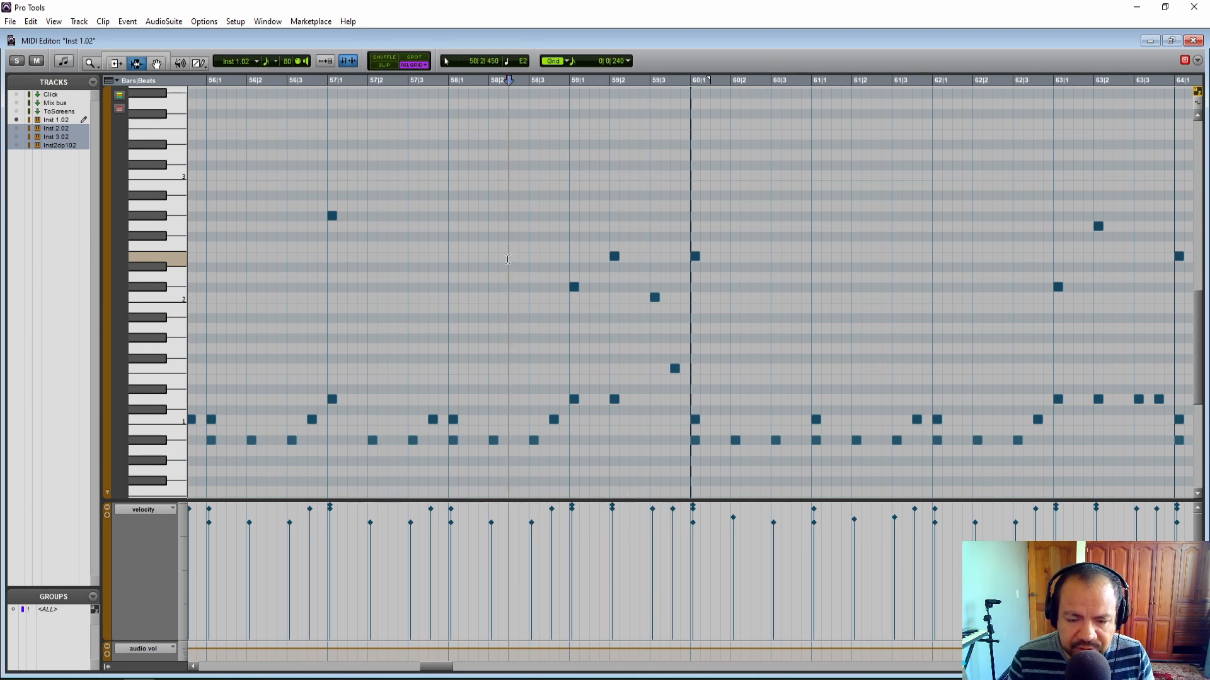
key(space)
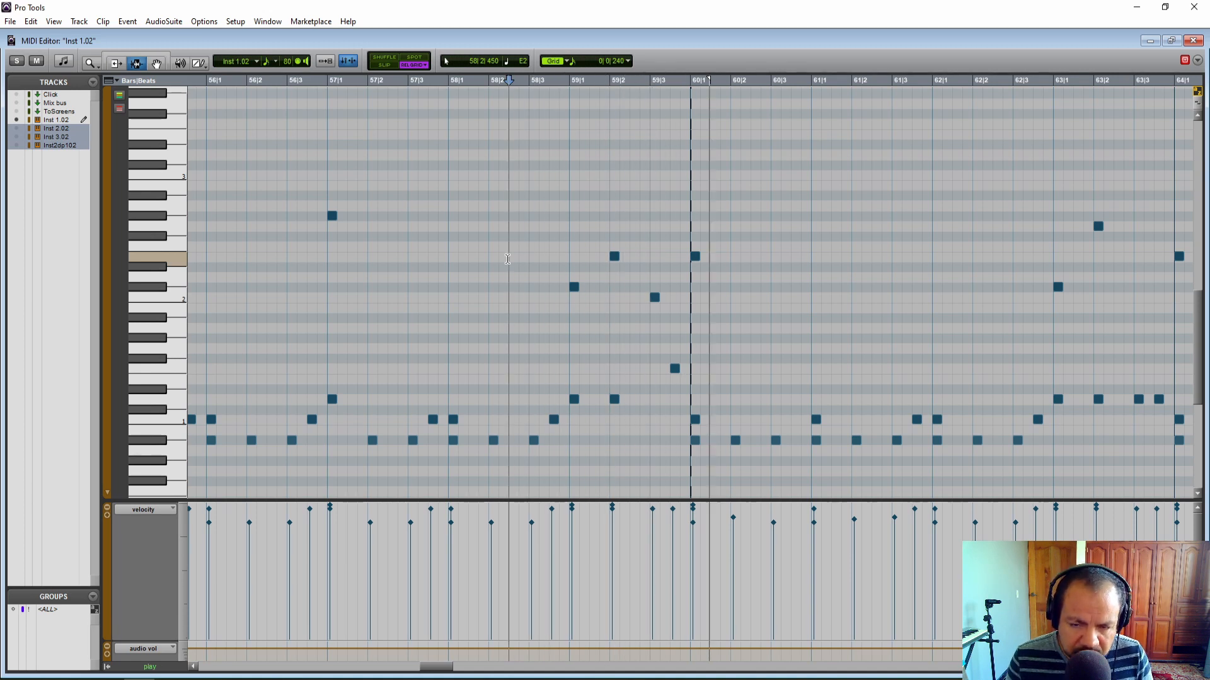
key(space)
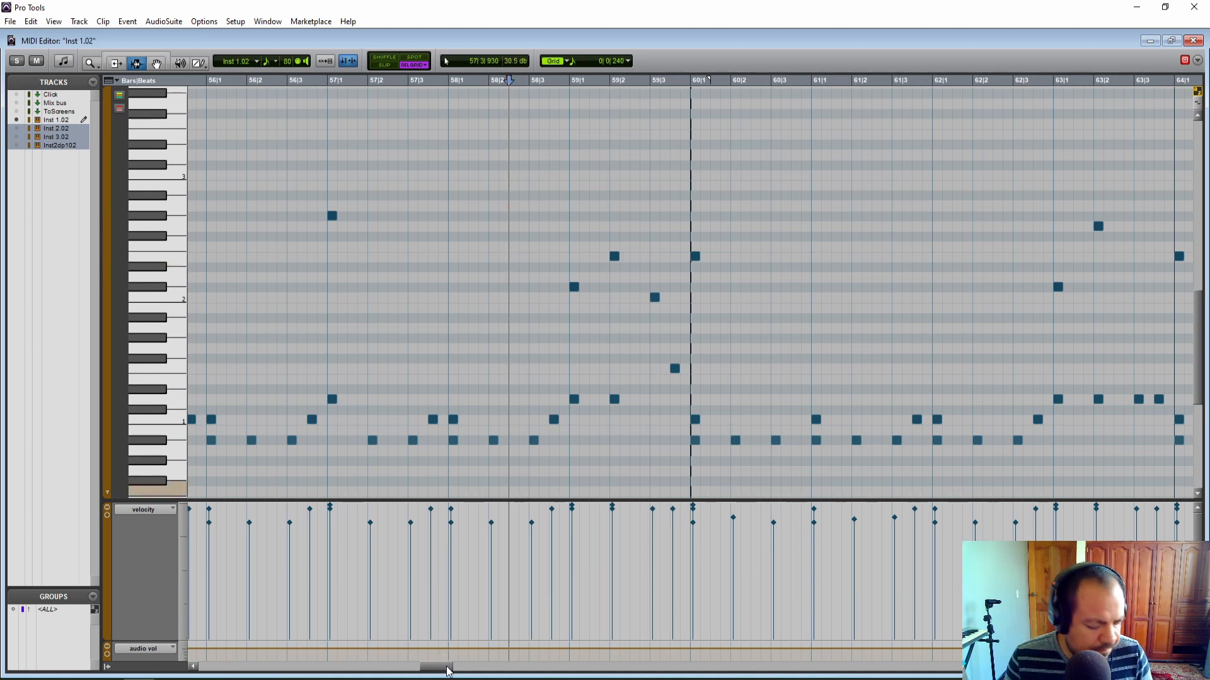
Play the bar 79 fill into bar 80 twice, first from beat 3 of bar 78 and again from the end of that bar.
drag(449, 669, 457, 669)
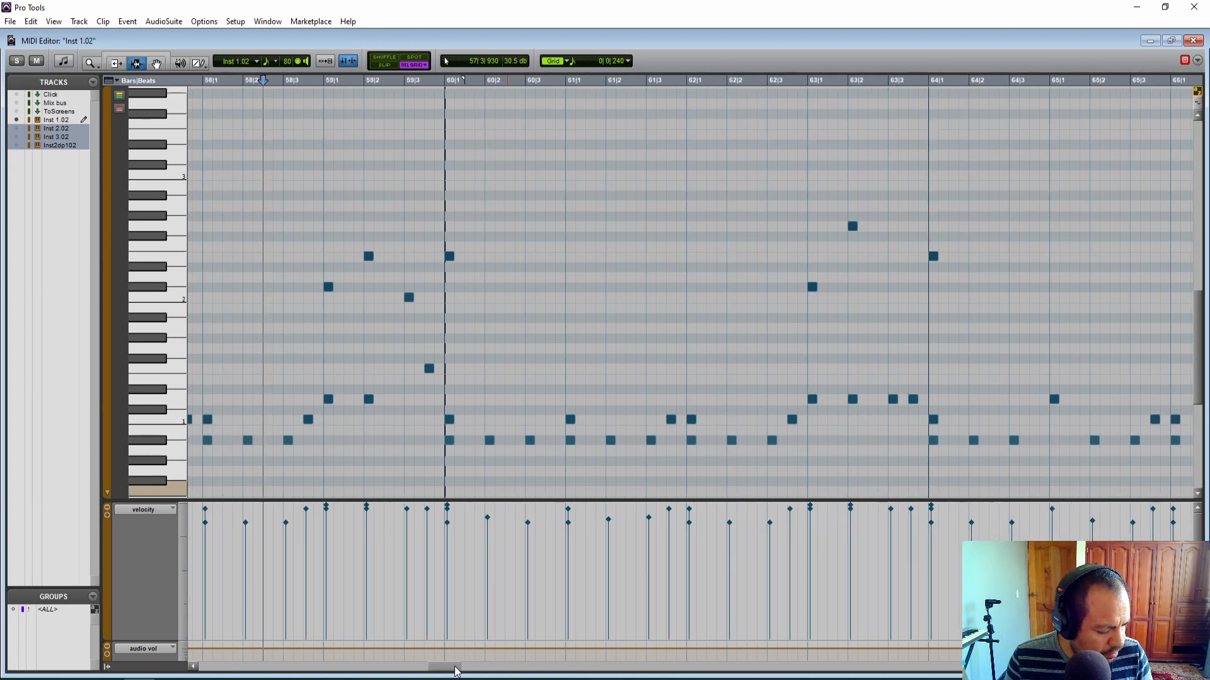
drag(458, 672, 527, 674)
key(space)
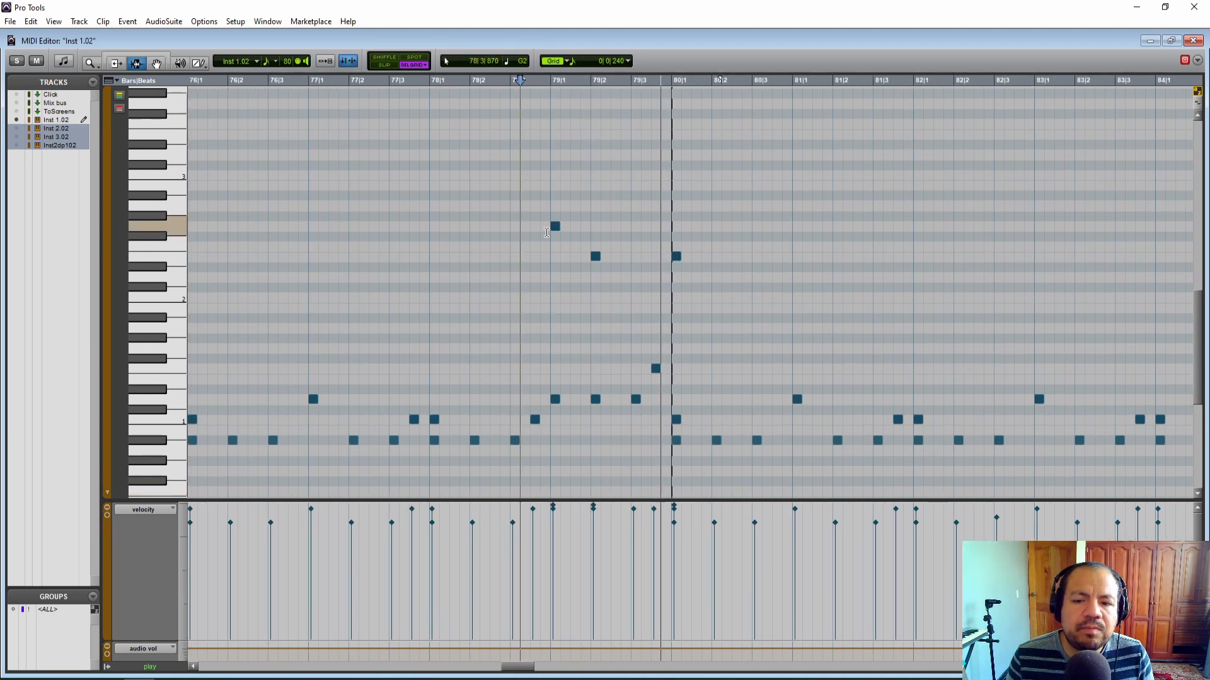
key(space)
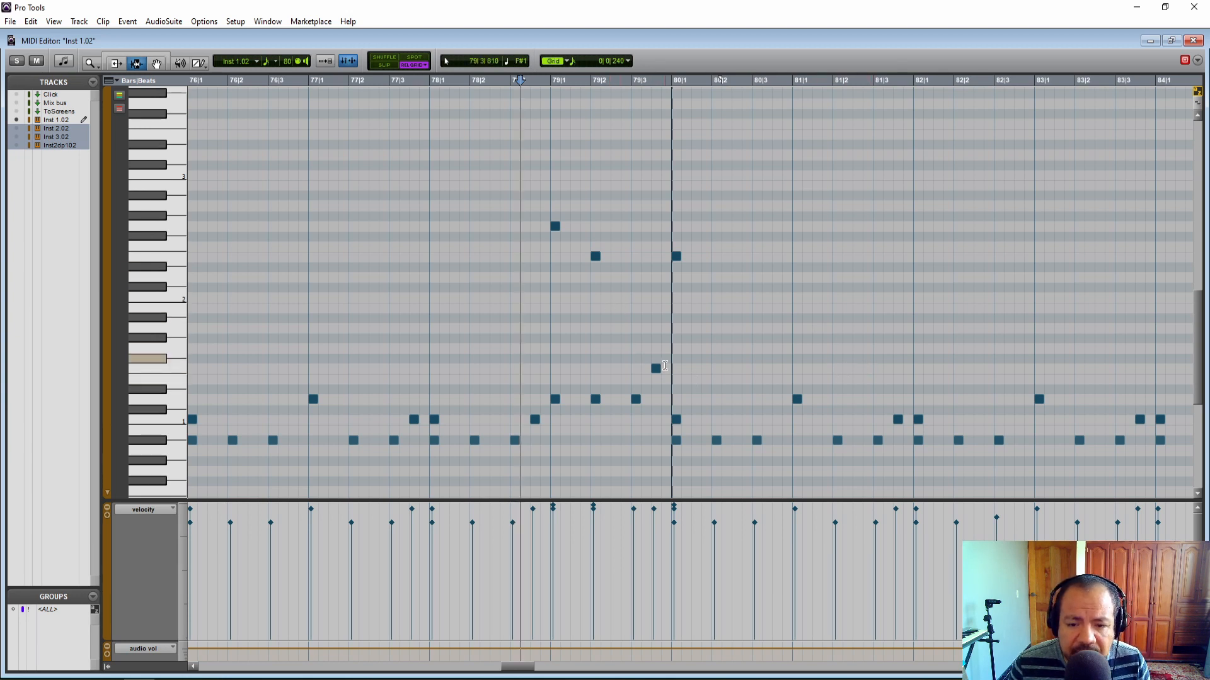
key(shift+Return)
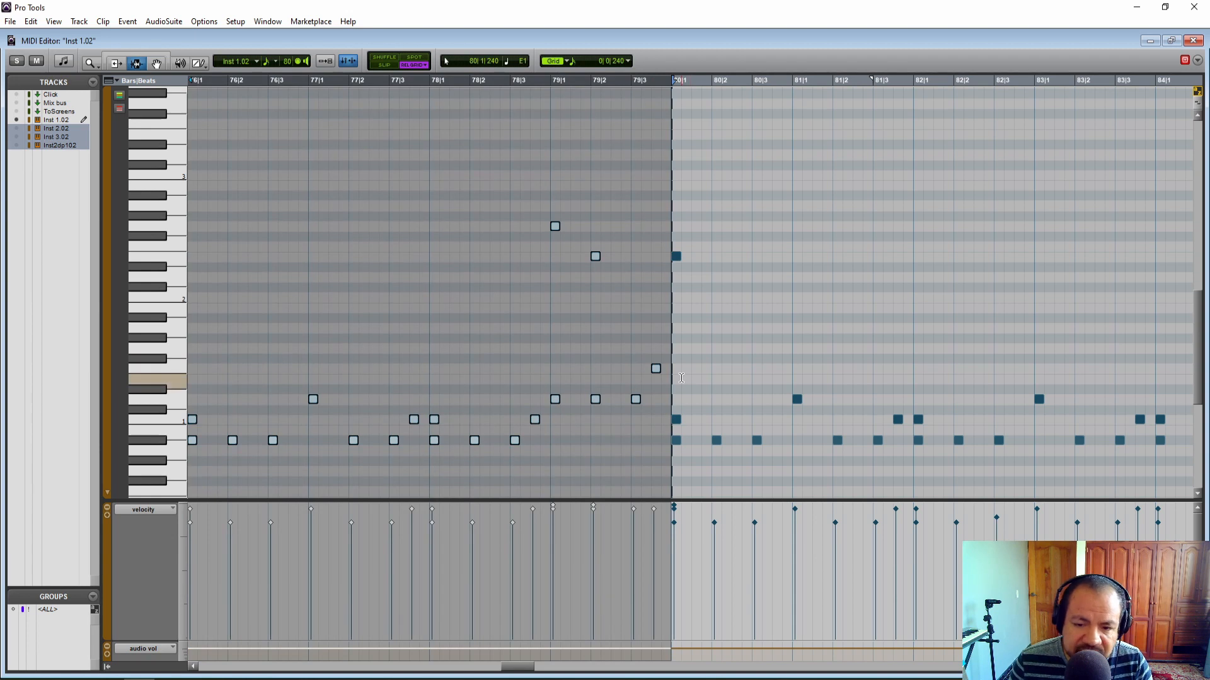
click(541, 319)
key(space)
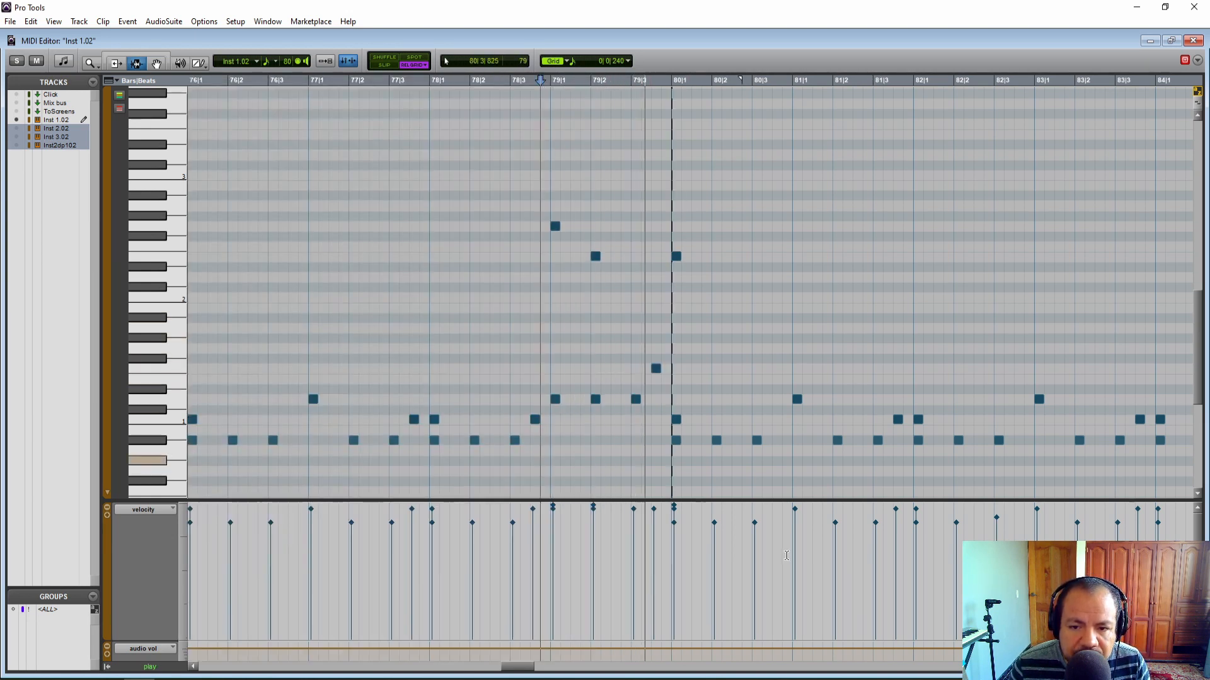
Play back the bar 87 fill into bar 88, starting from beat 3 of bar 86.
drag(525, 669, 561, 670)
click(452, 291)
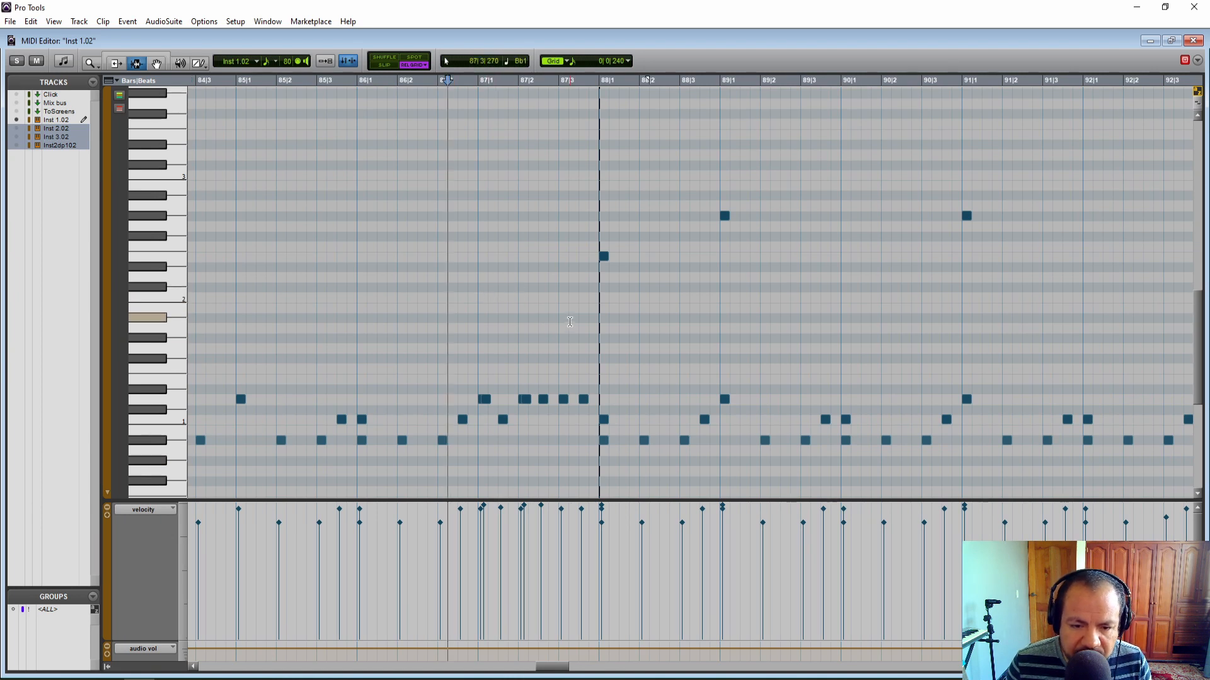
key(space)
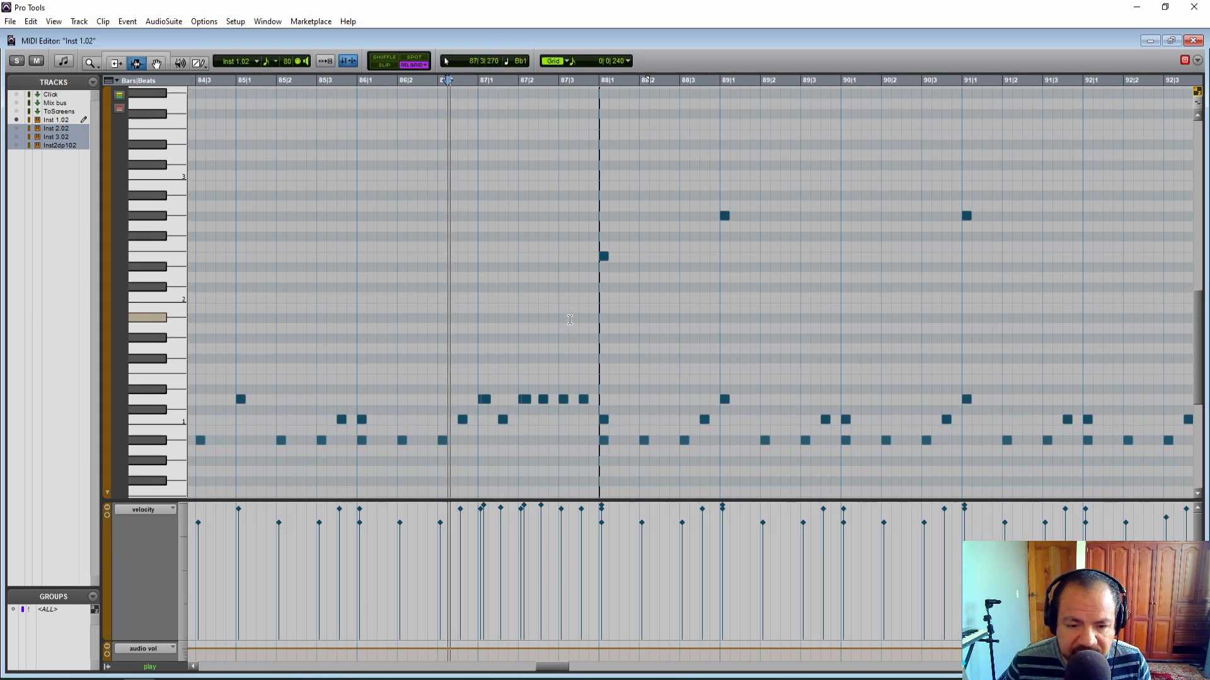
key(space)
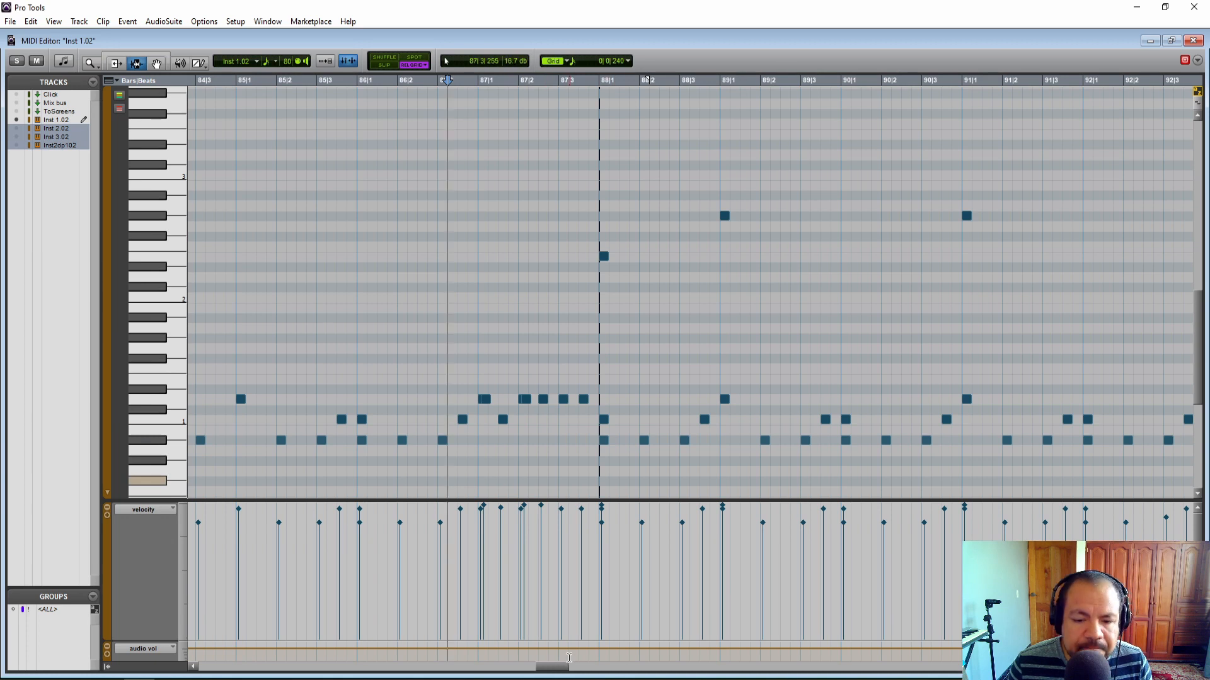
Play back the bar 103 fill into bar 104, starting from the end of bar 102.
drag(552, 669, 619, 671)
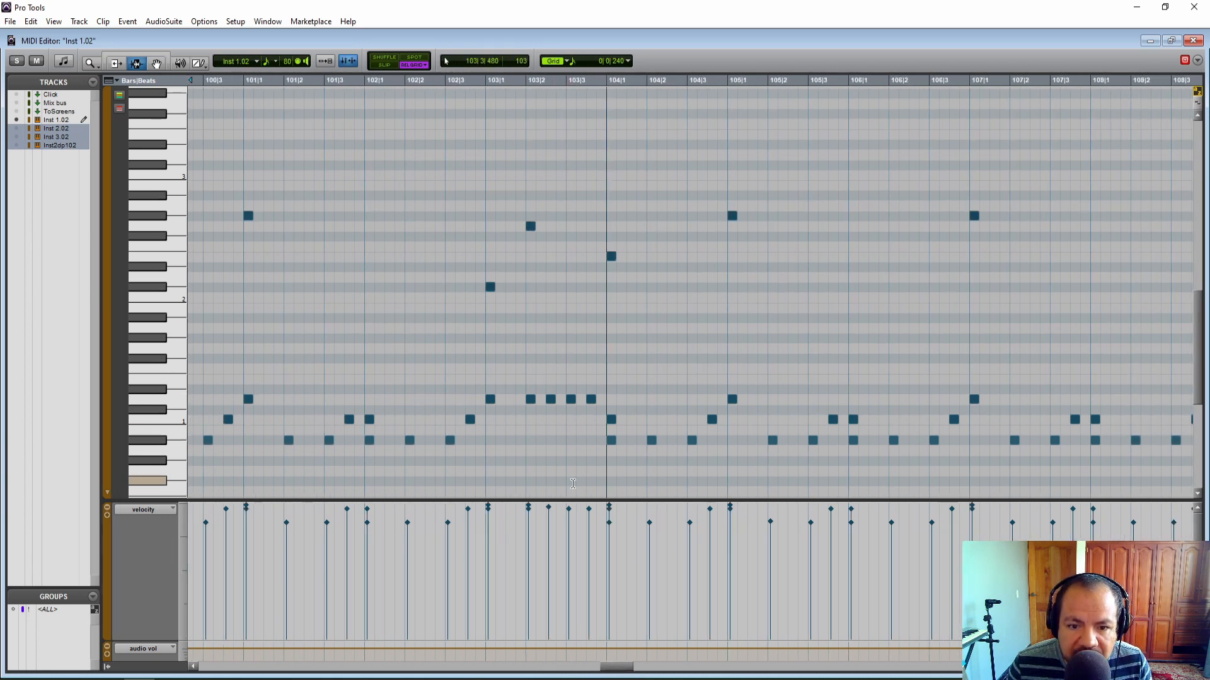
click(477, 216)
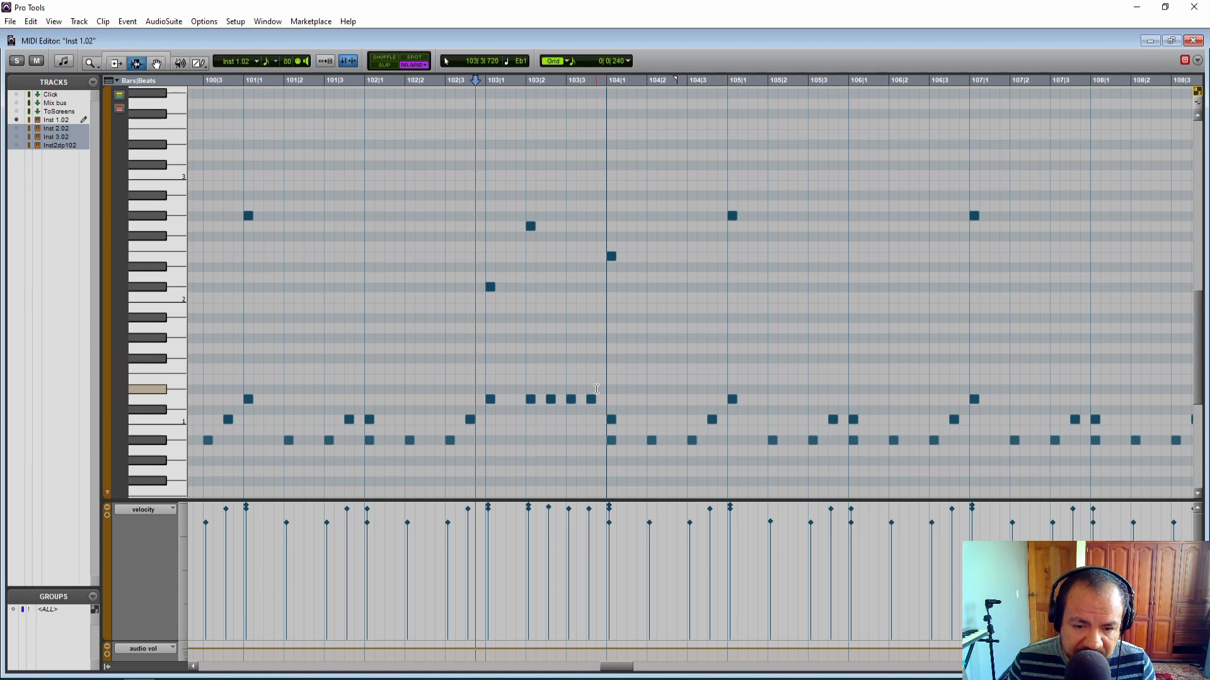
key(space)
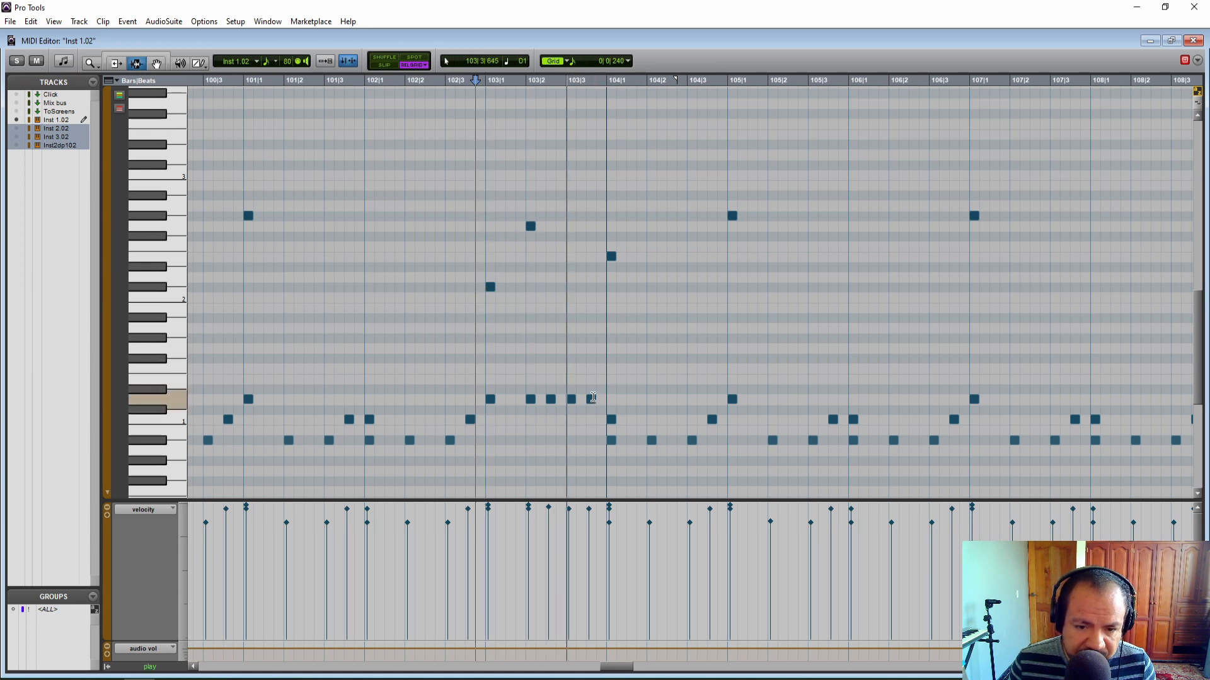
key(space)
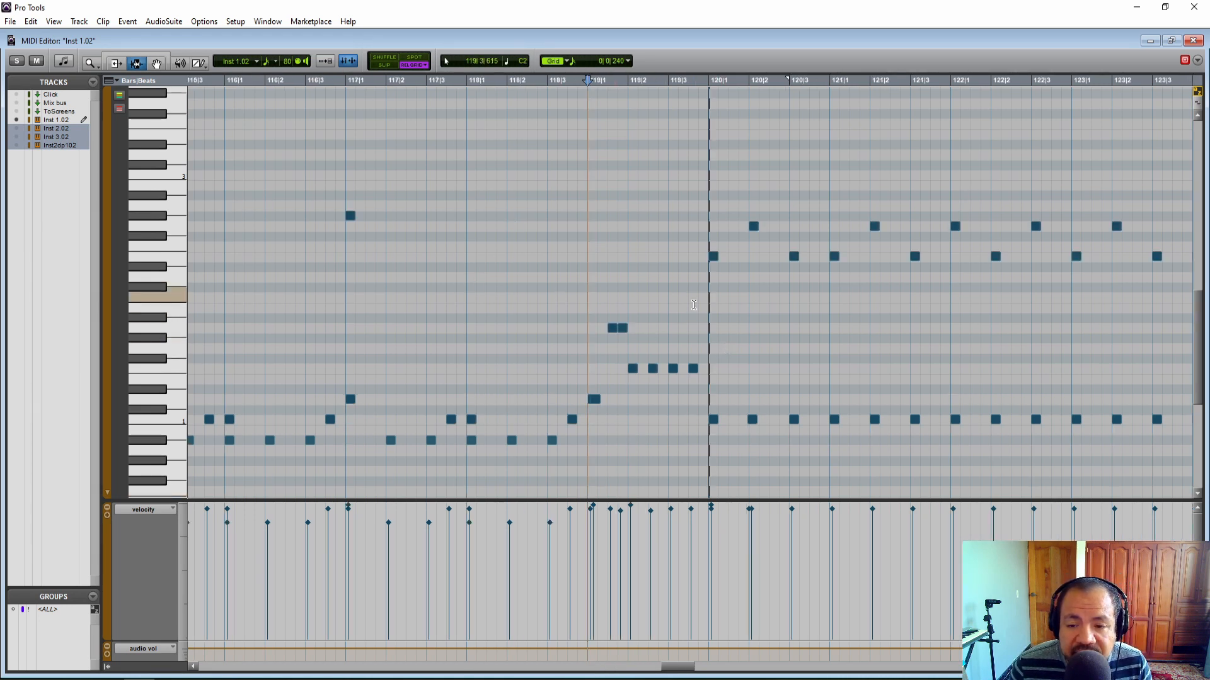
Play from the start of bar 117 into bar 120, and replay the bar 119 fill from the end of bar 118.
click(509, 275)
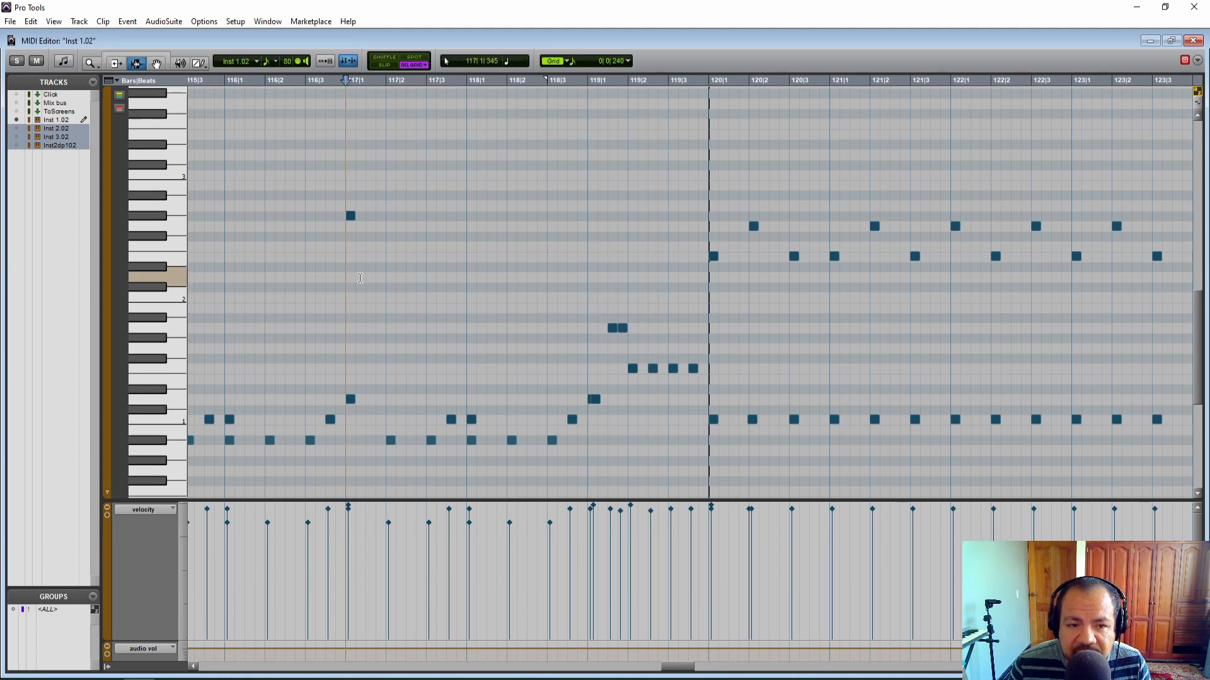
key(space)
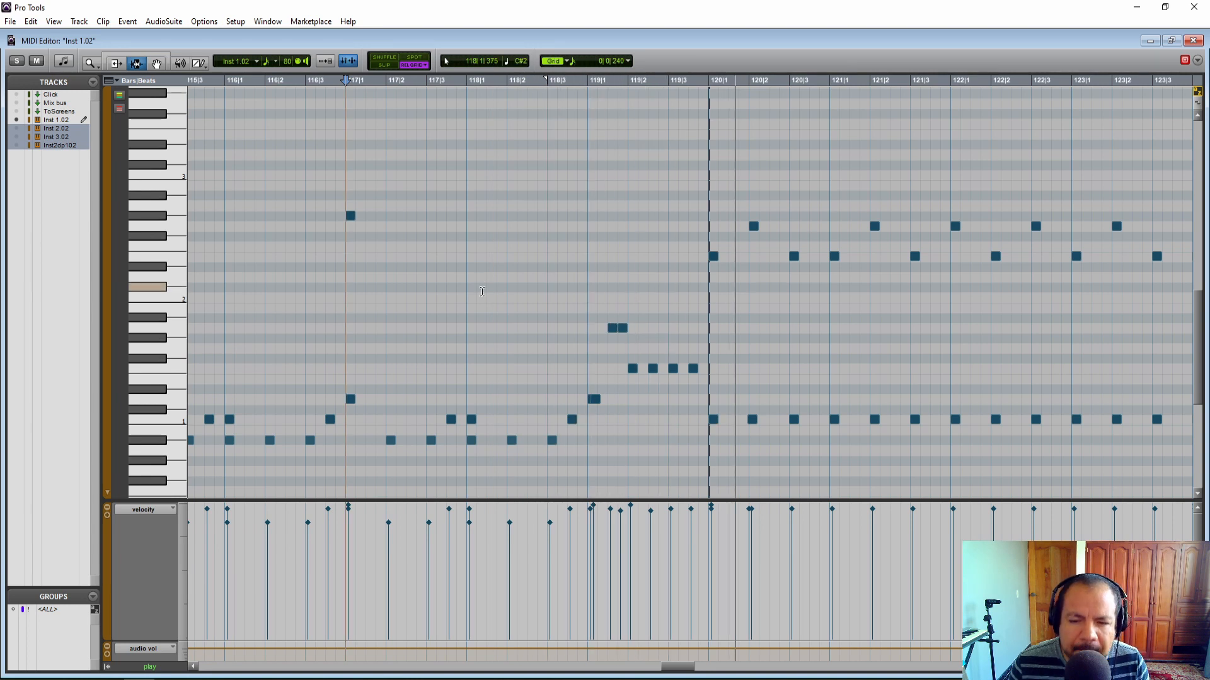
key(space)
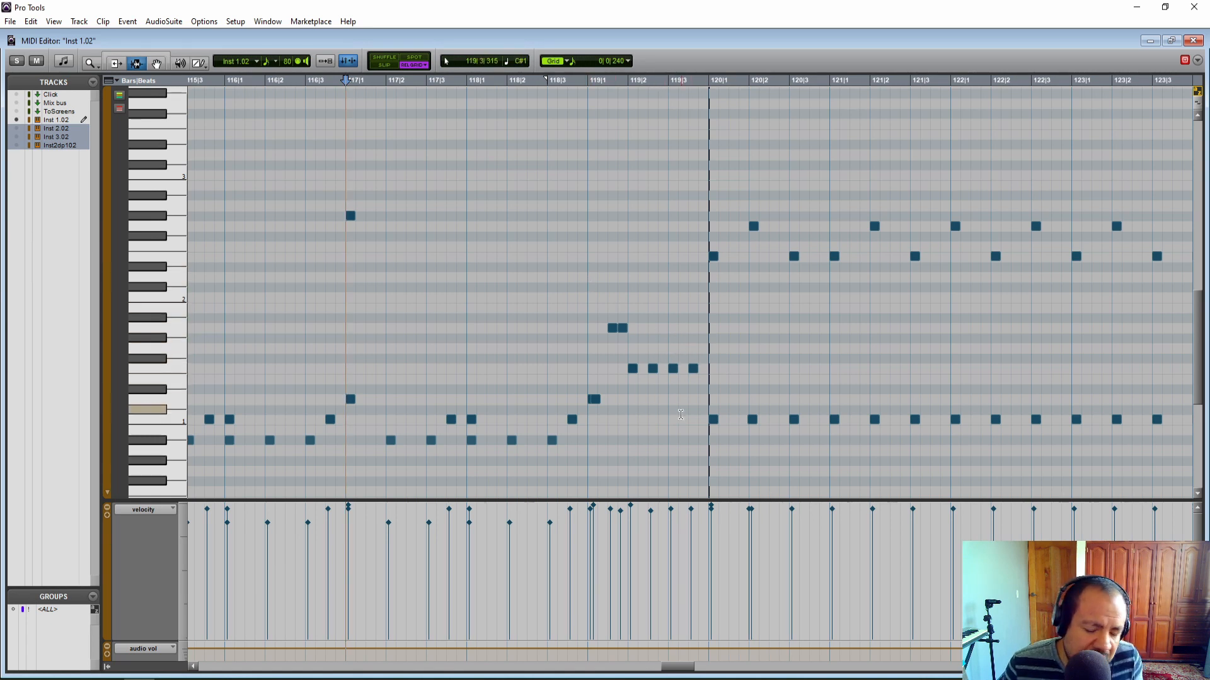
click(579, 255)
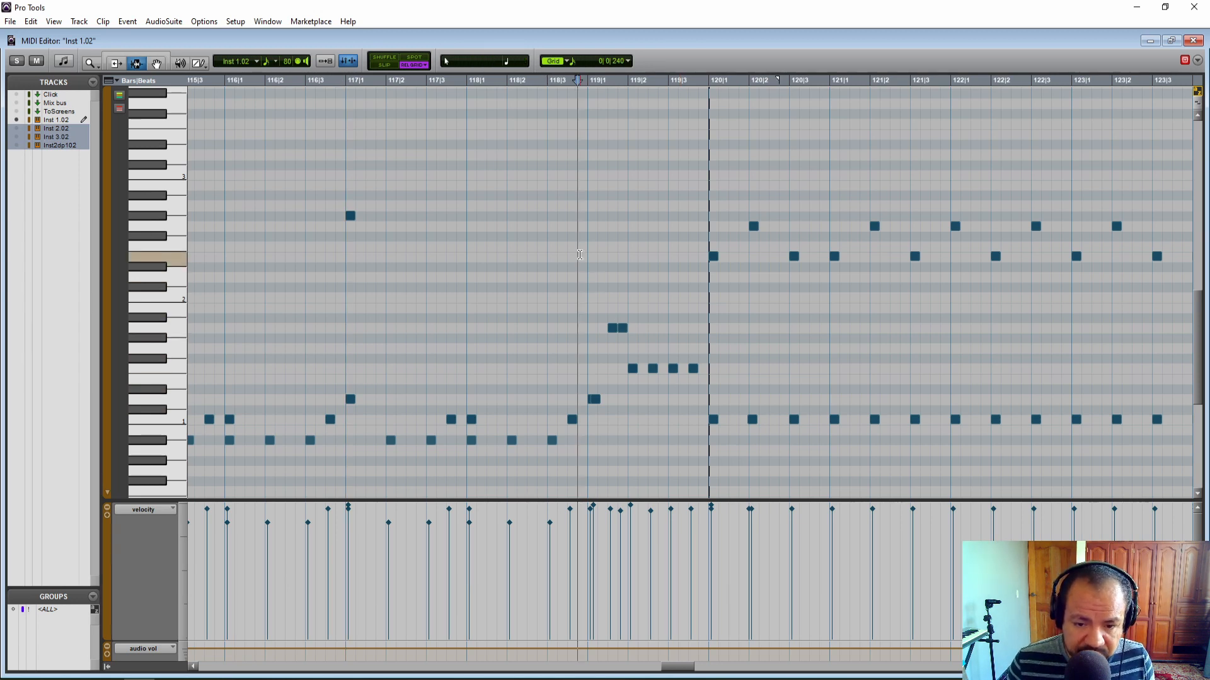
key(space)
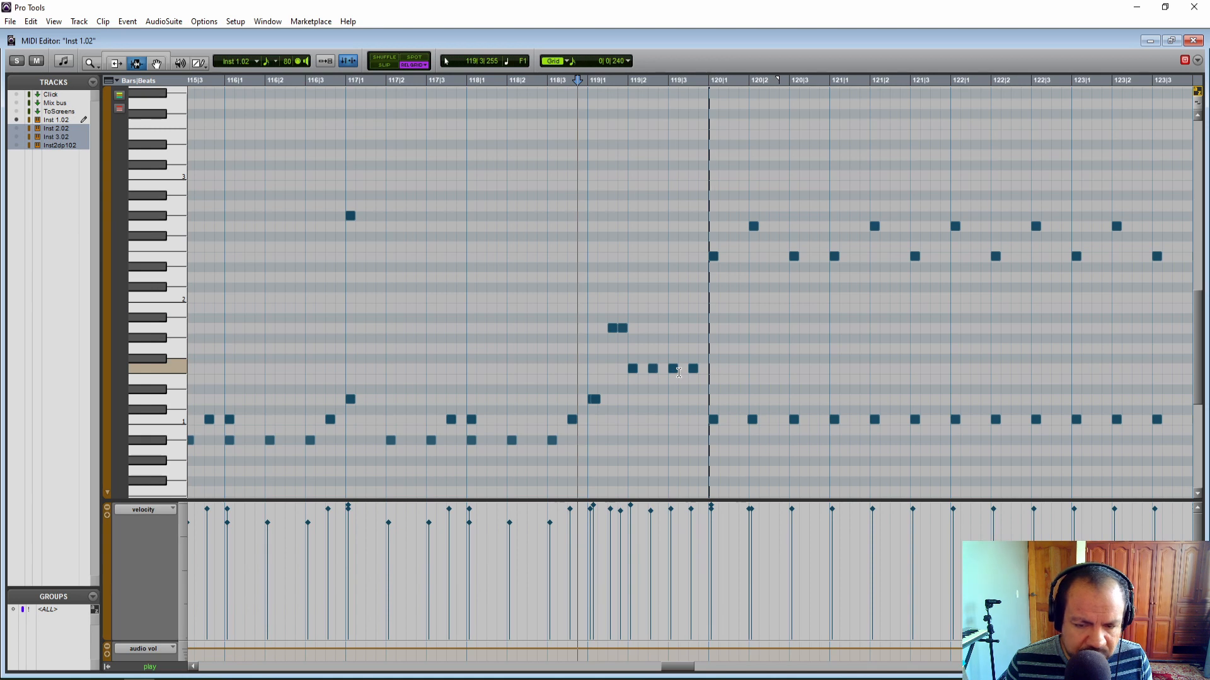
key(space)
Play the bar 135 fill leading into bar 136 twice, starting from beat 3 of bar 134.
drag(678, 666, 752, 673)
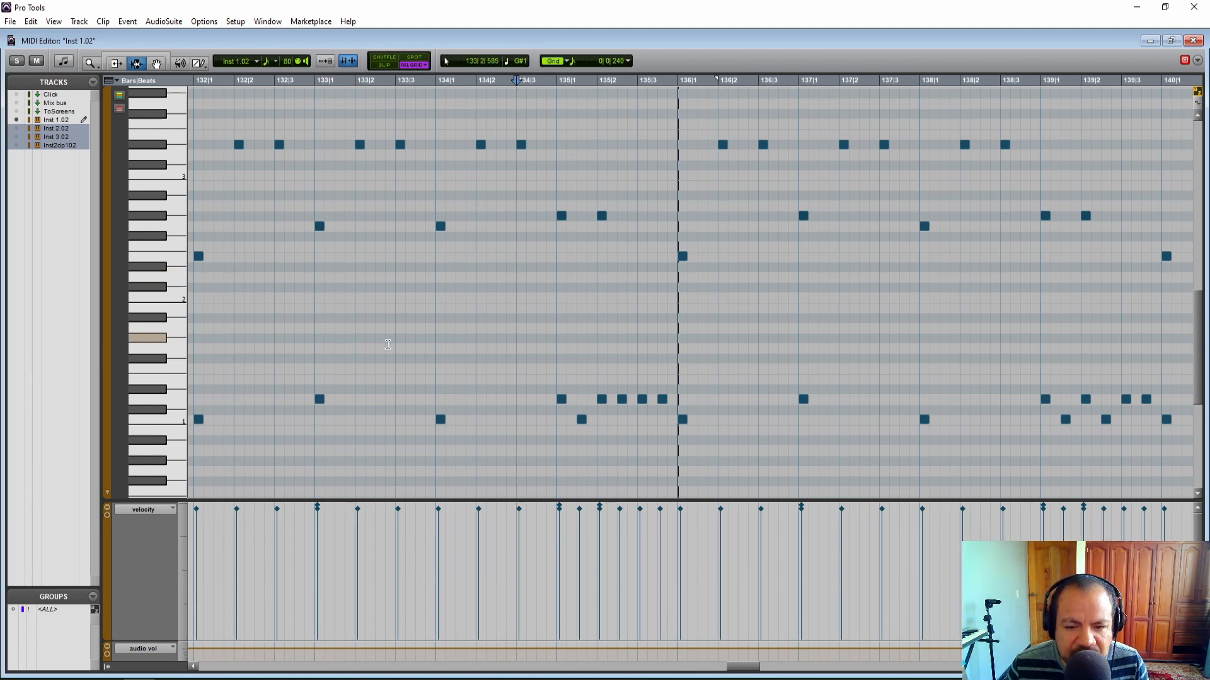
key(space)
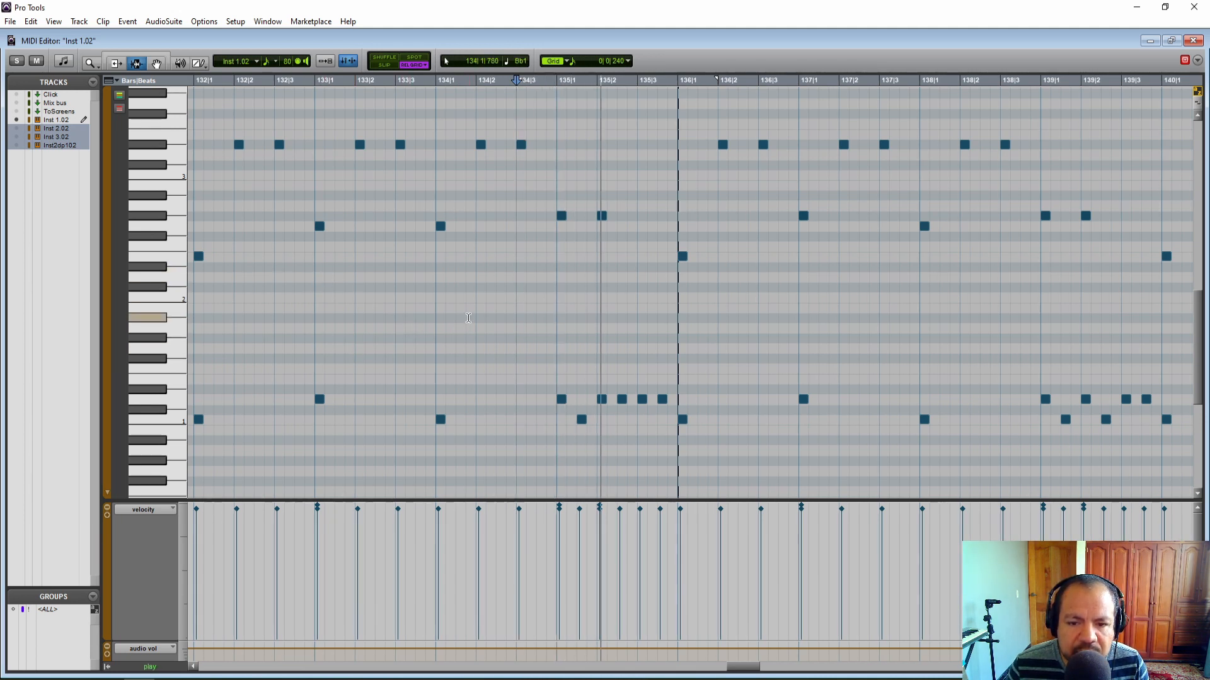
key(space)
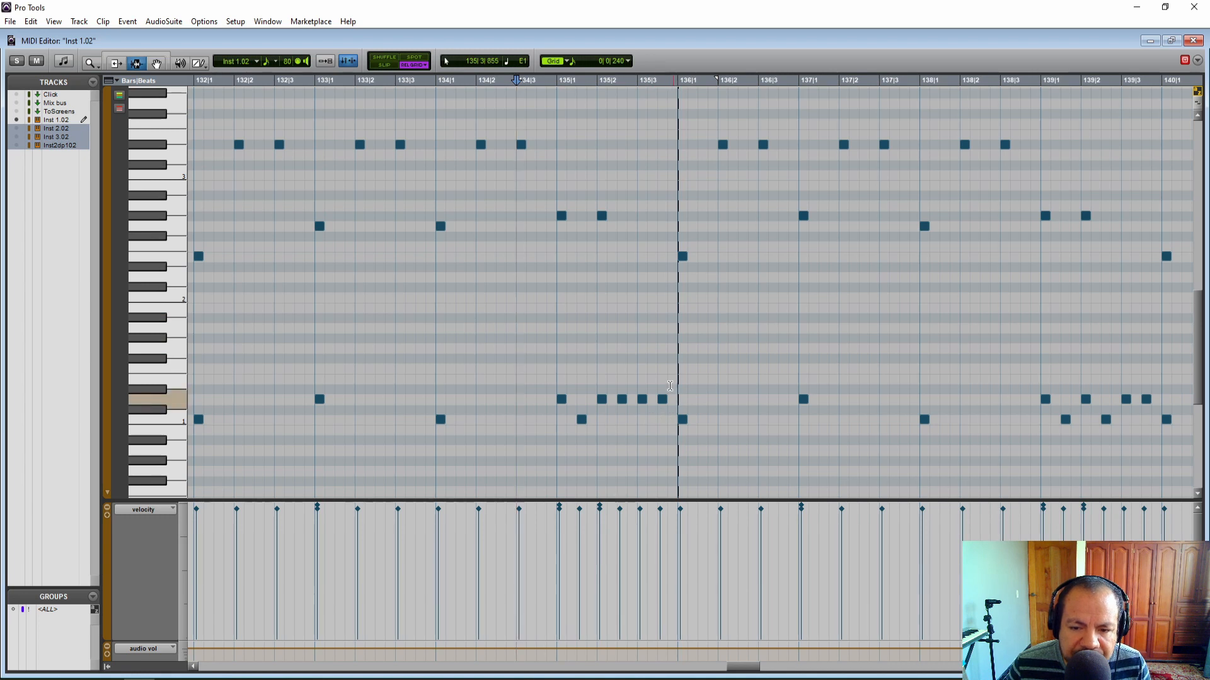
key(space)
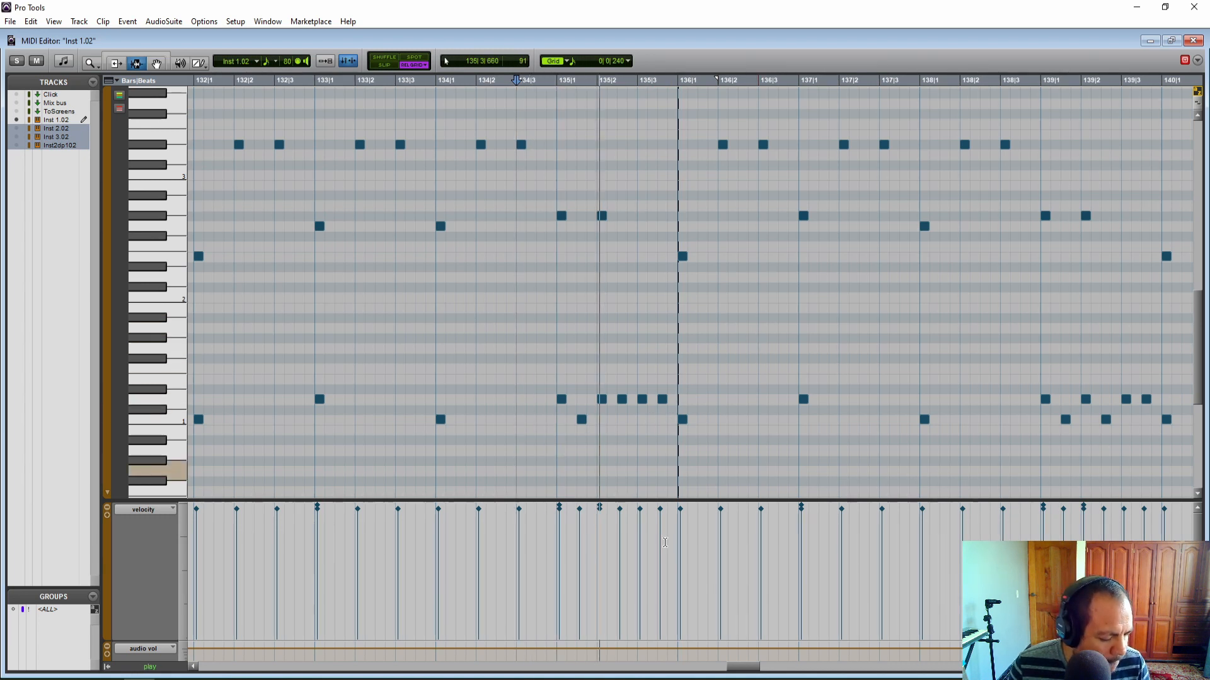
key(space)
Play back the bar 143 fill into bar 144, starting from the end of bar 142.
drag(752, 669, 770, 668)
click(641, 313)
key(space)
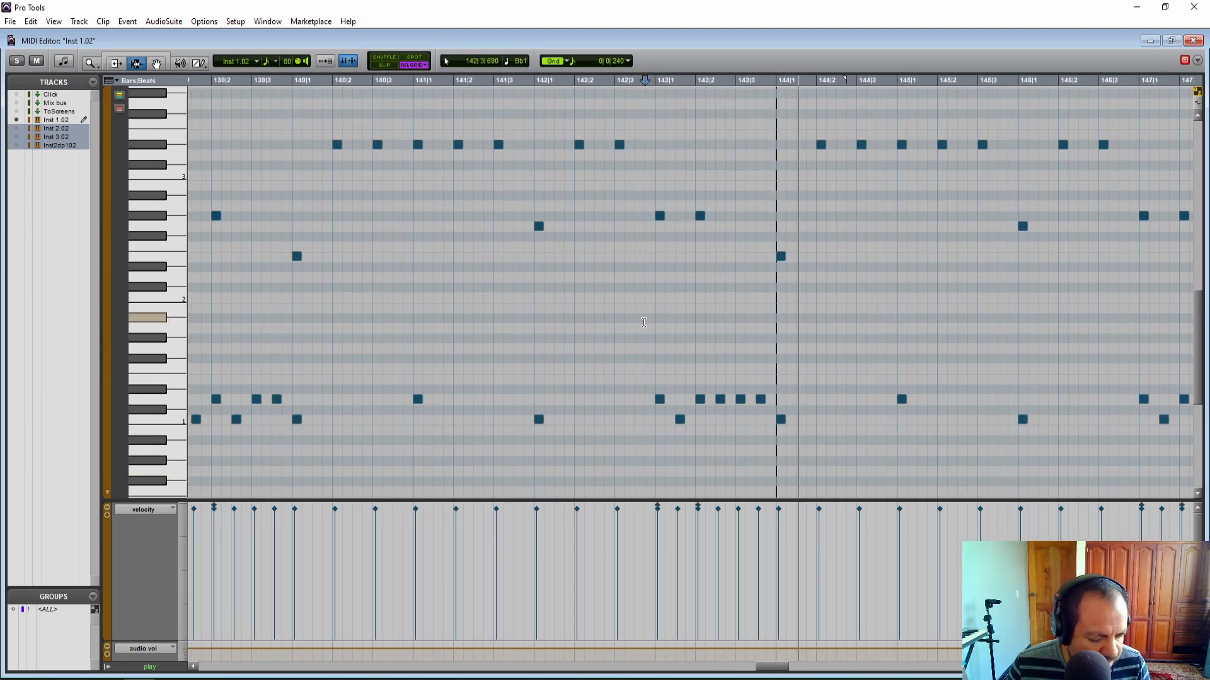
key(space)
Play the passage from bar 156 through the bar 159 fill, up to the start of bar 160.
drag(780, 670, 788, 673)
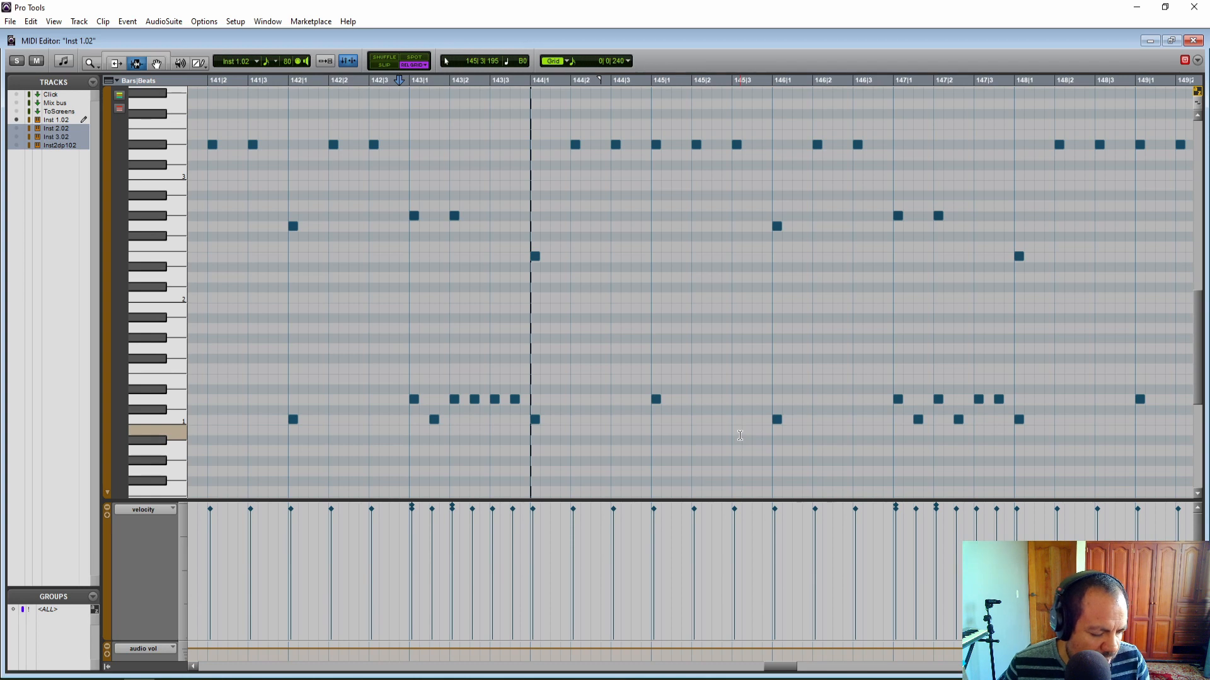
scroll(741, 435, right, 6)
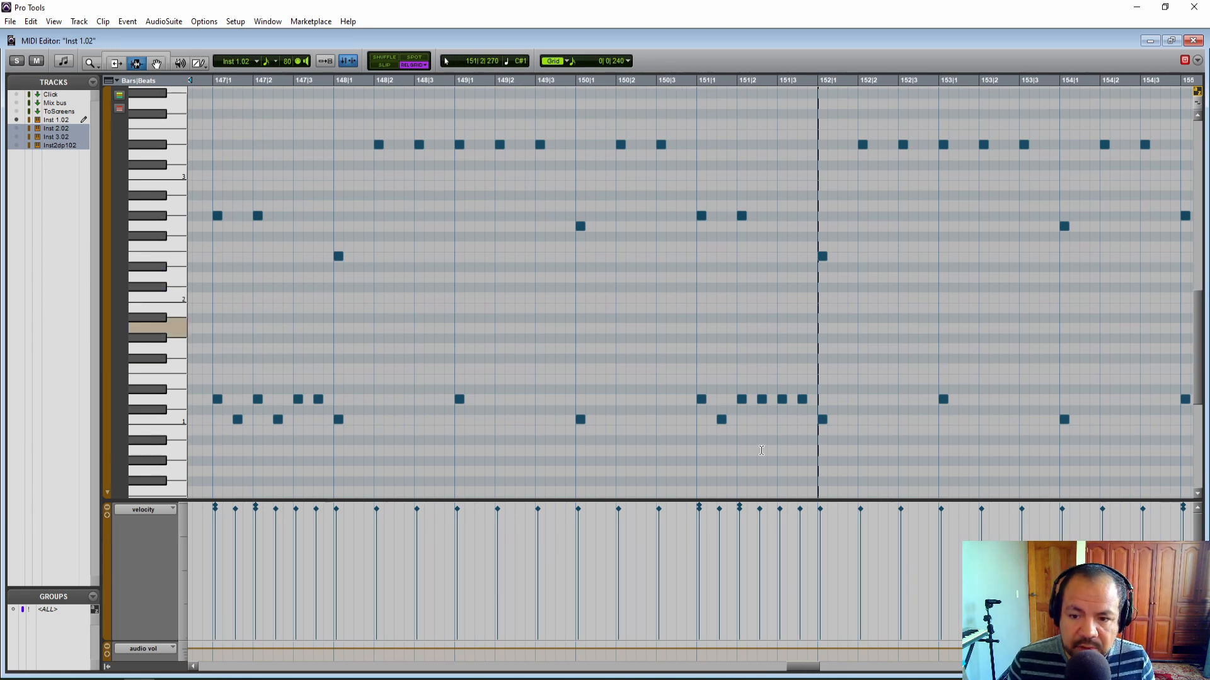
drag(811, 669, 842, 667)
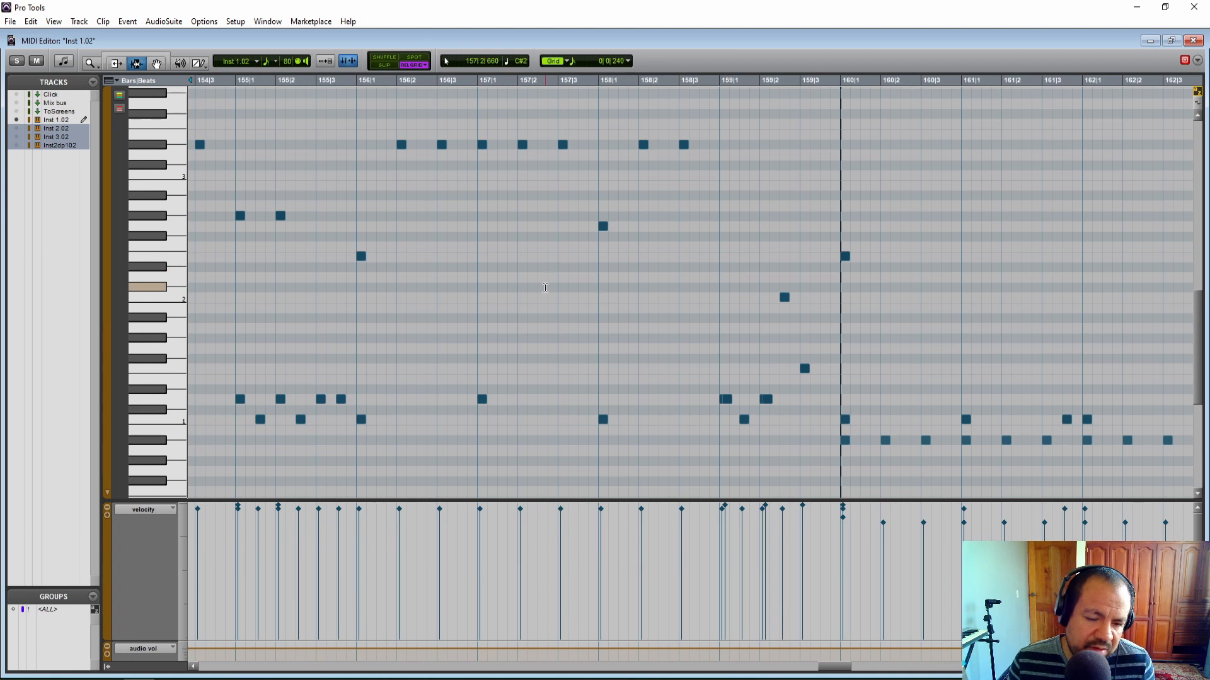
click(362, 206)
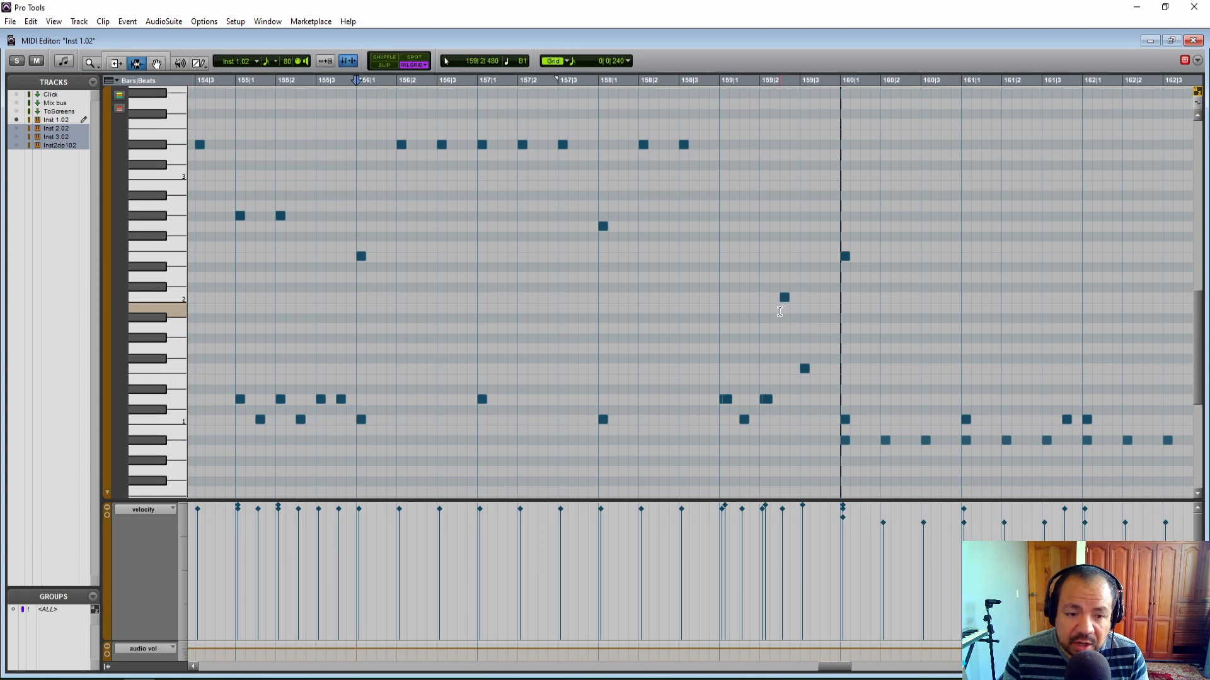
key(space)
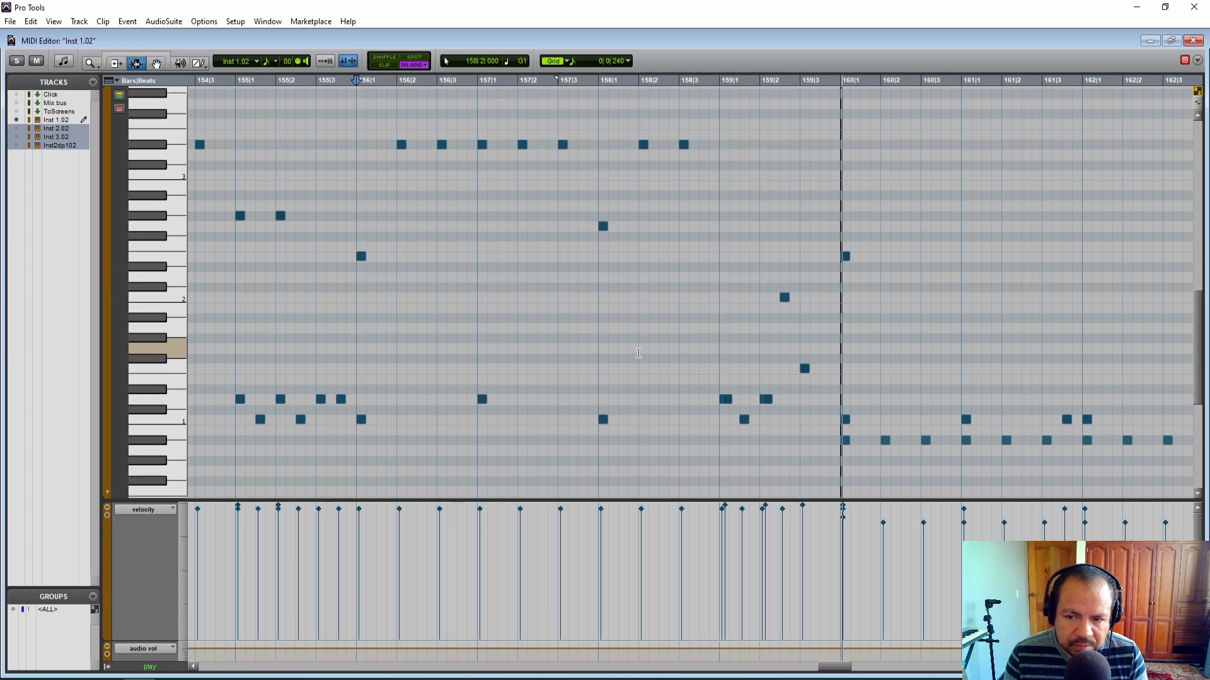
key(space)
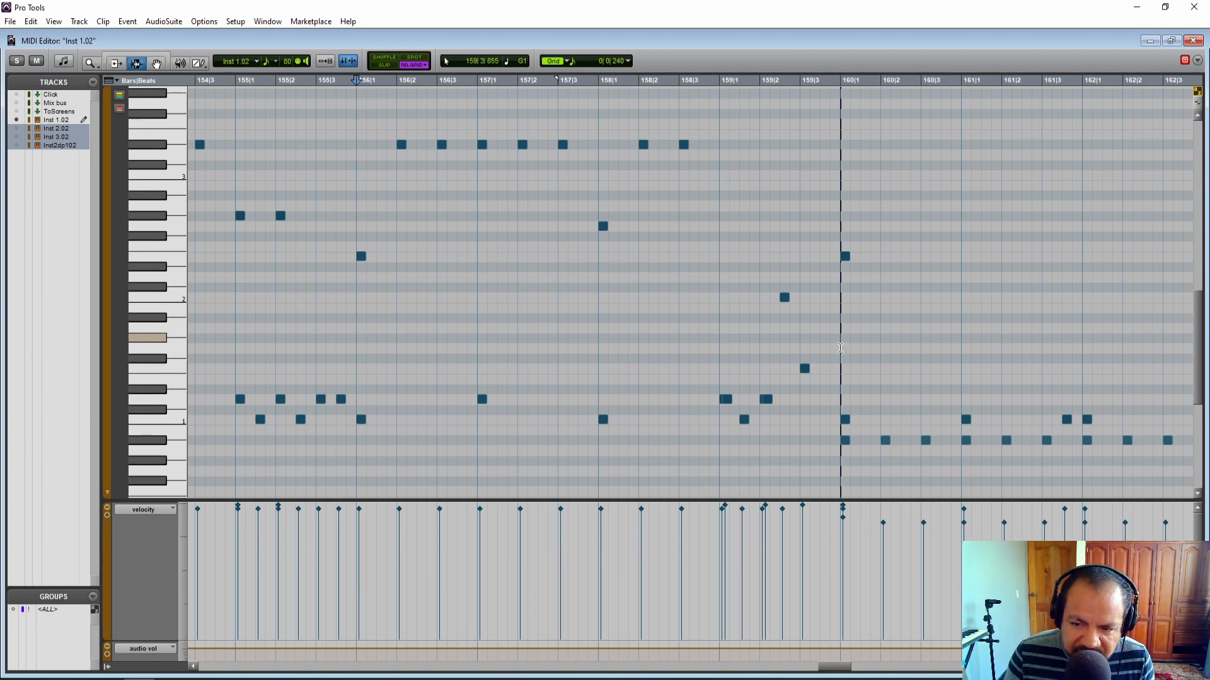
Play the bar 159 fill into bar 160, starting from the end of bar 158.
key(space)
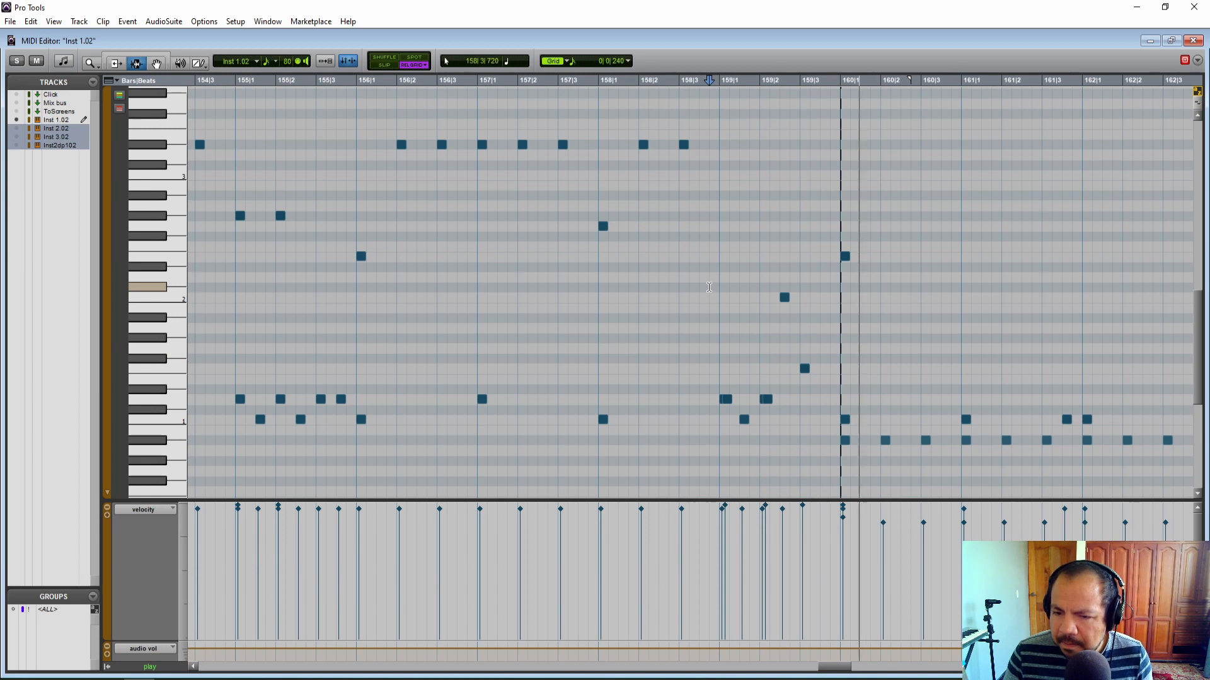
key(space)
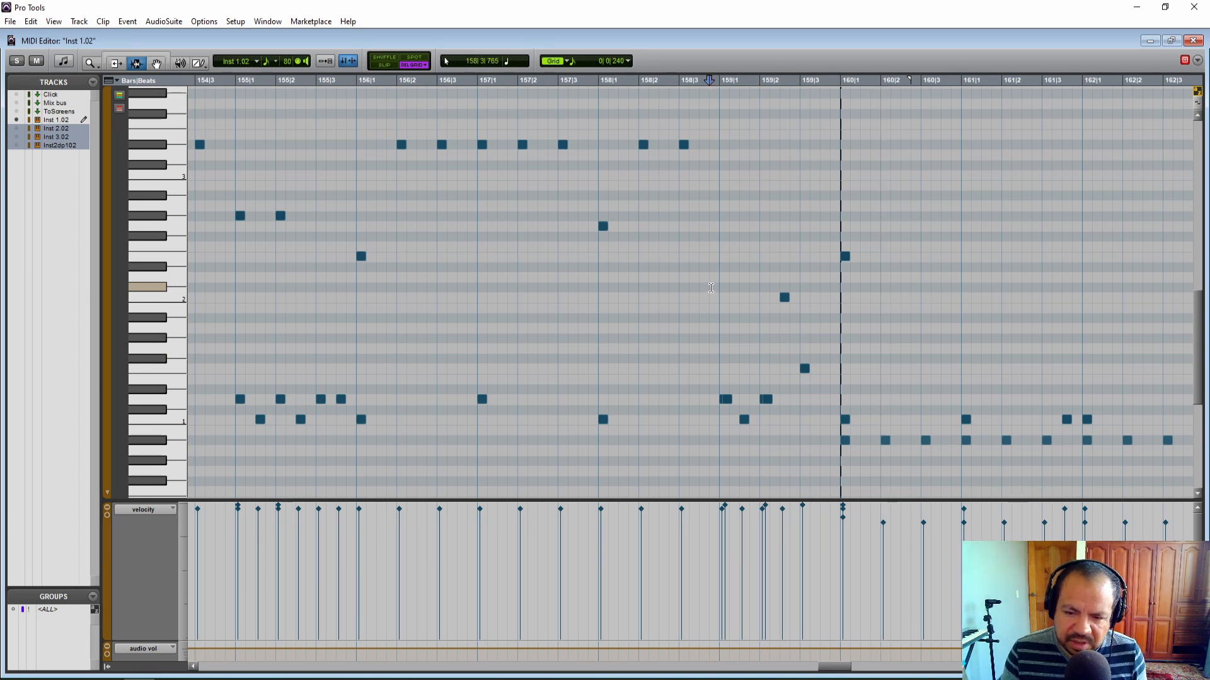
click(710, 293)
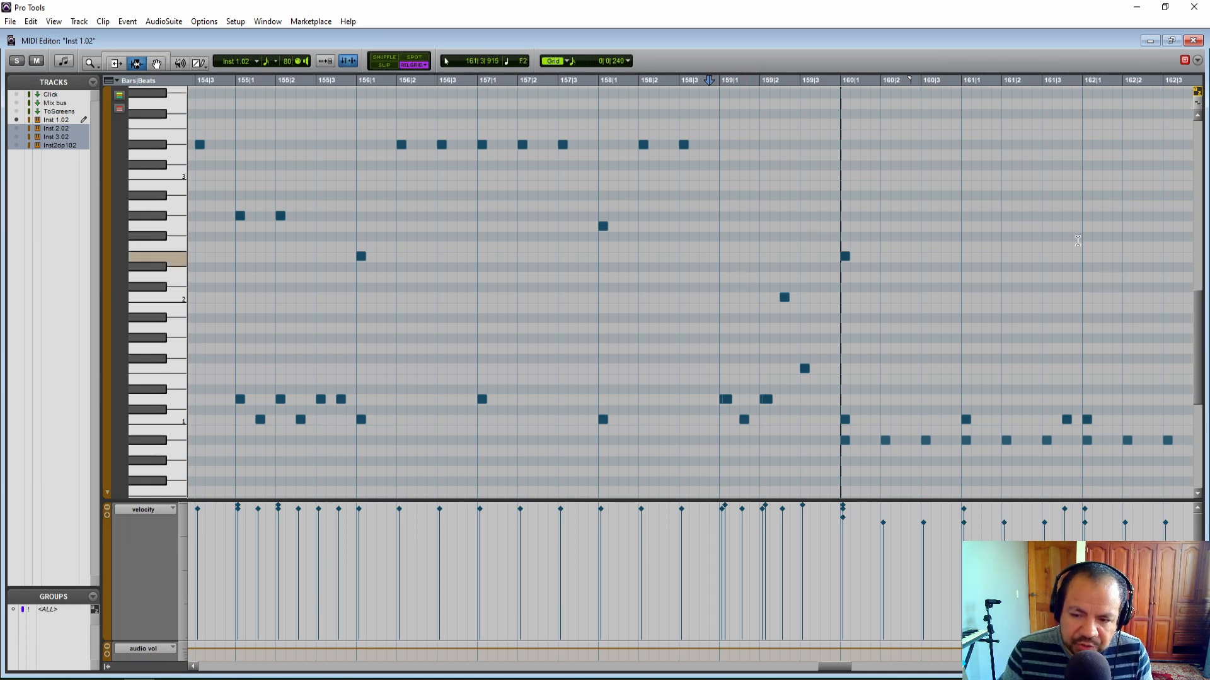
Play the opening of the new section, starting within beat 1 of bar 160.
click(870, 260)
drag(838, 667, 862, 672)
key(space)
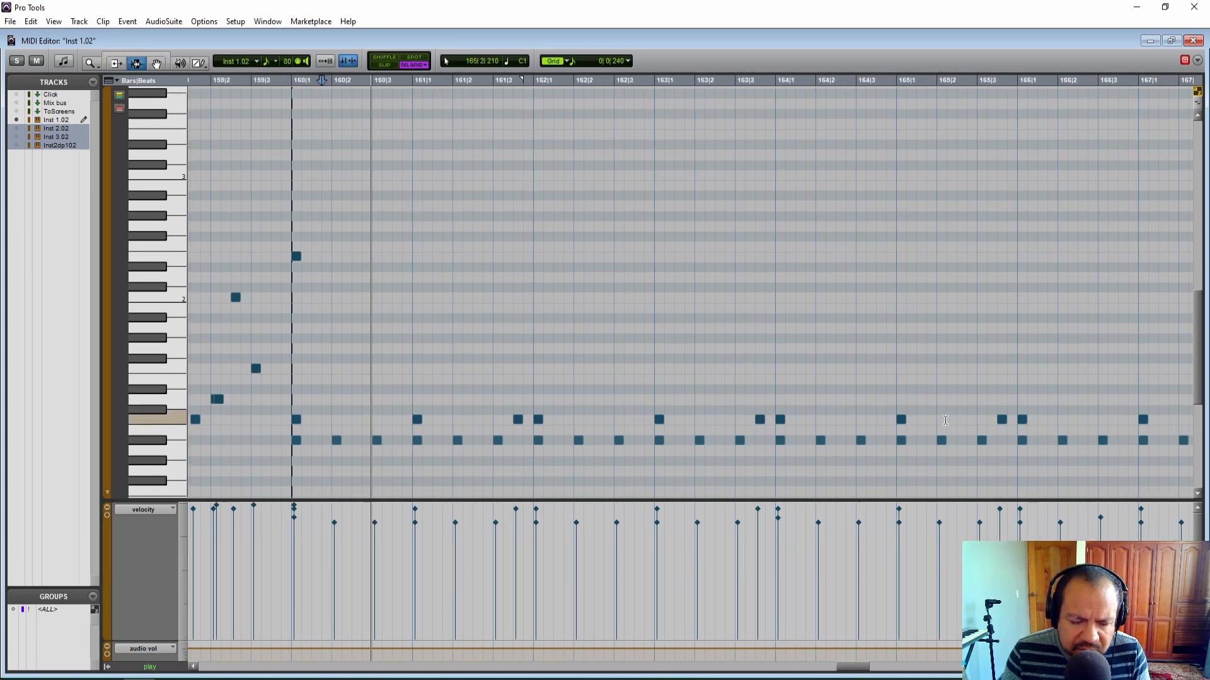
key(space)
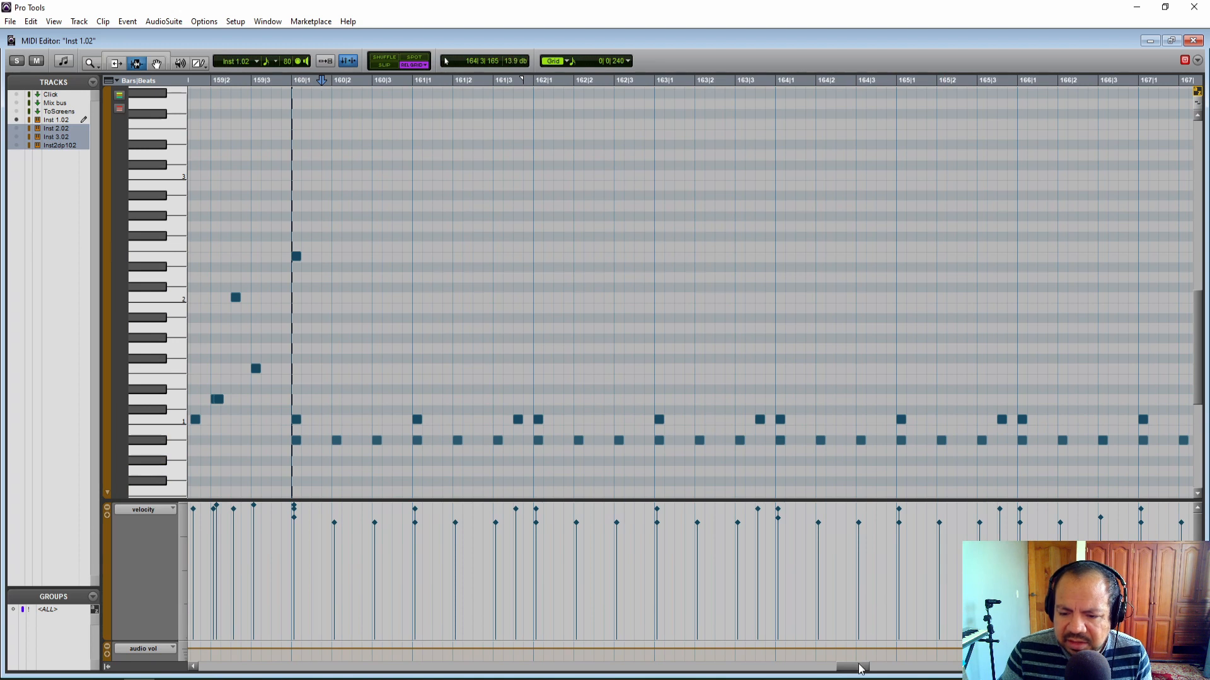
Play from the start of bar 178 through the bar 183 fill and into bar 184.
drag(858, 666, 920, 673)
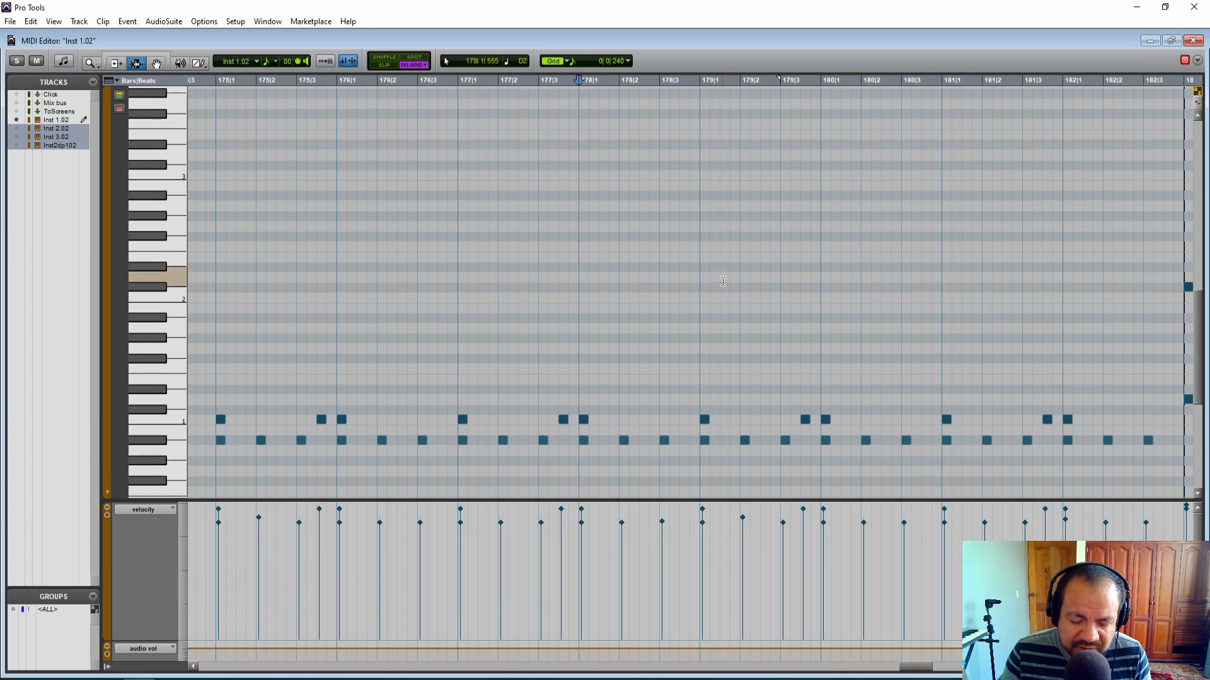
key(space)
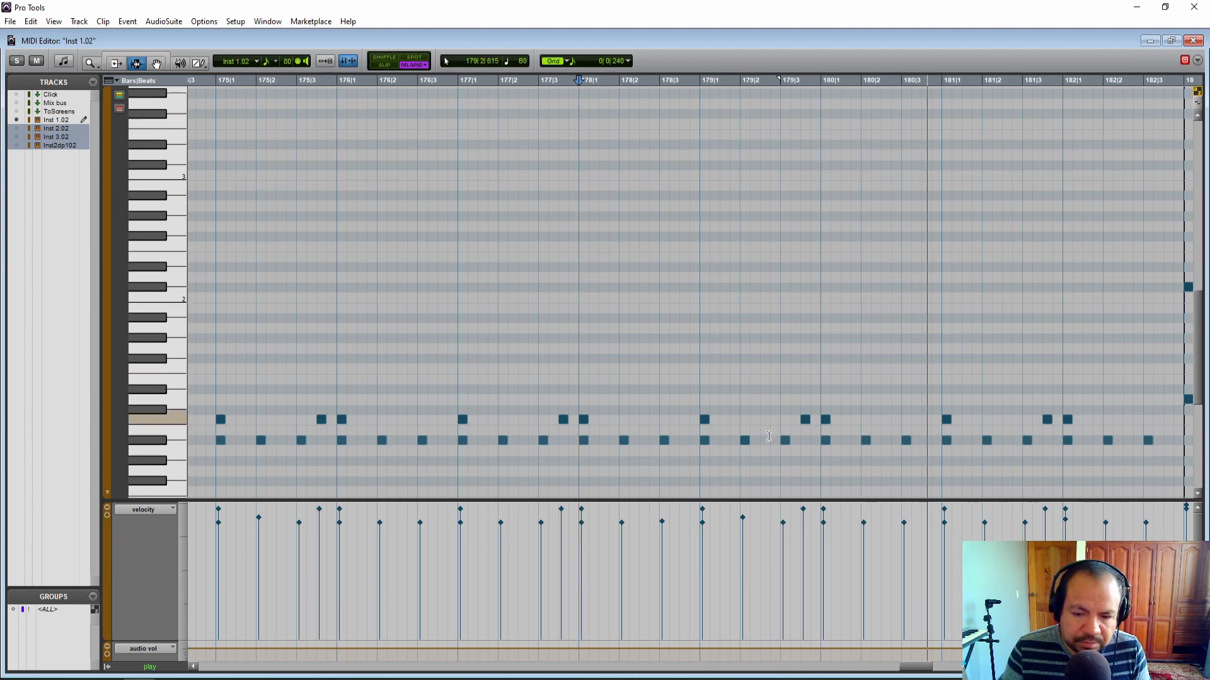
drag(915, 668, 936, 670)
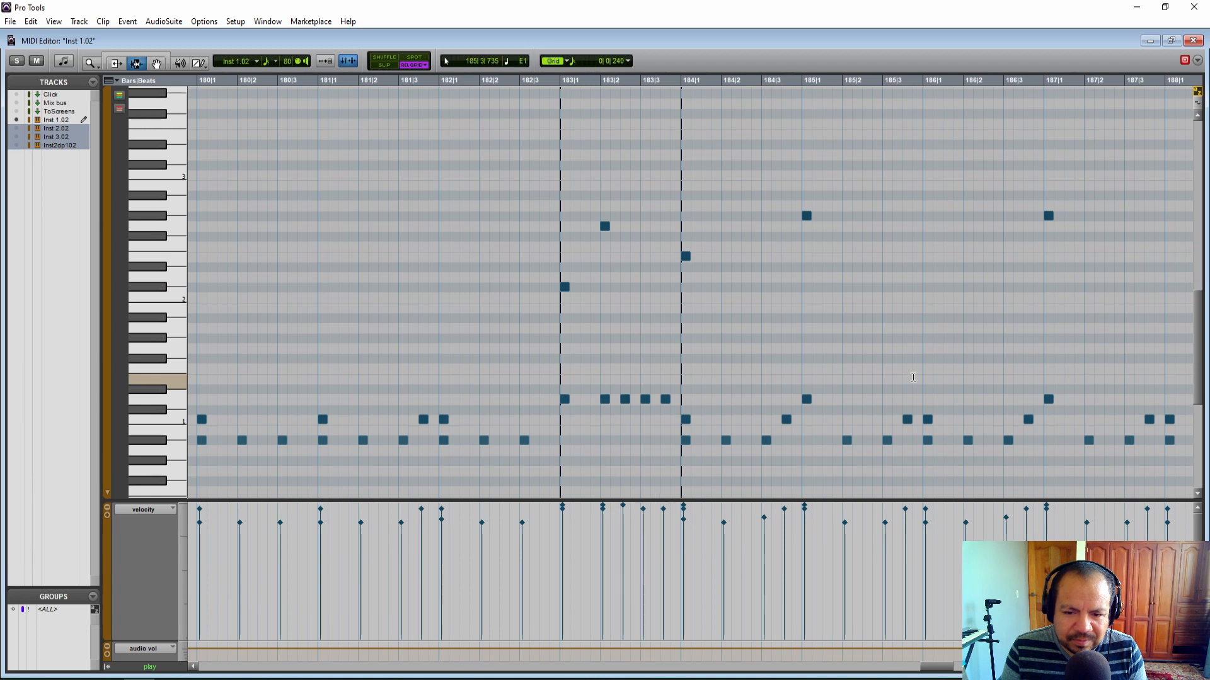
key(space)
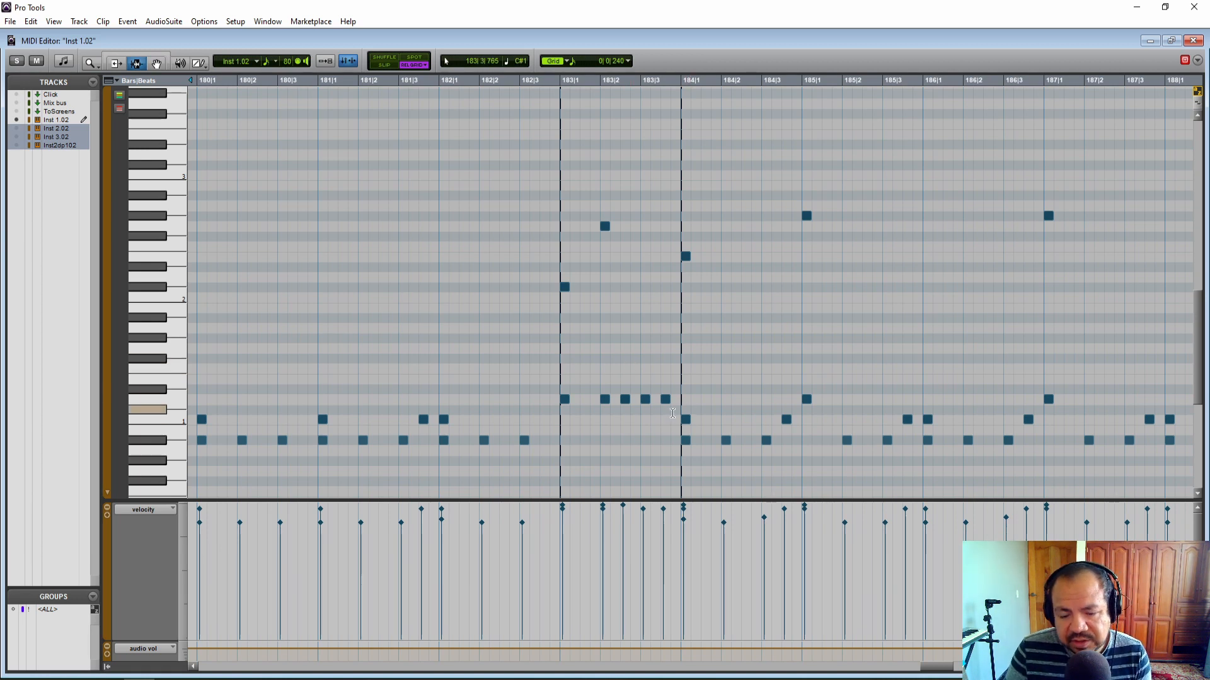
Replay the bar 183 fill from the end of bar 181, and examine the bar 191 fill leading into bar 192.
click(433, 257)
key(space)
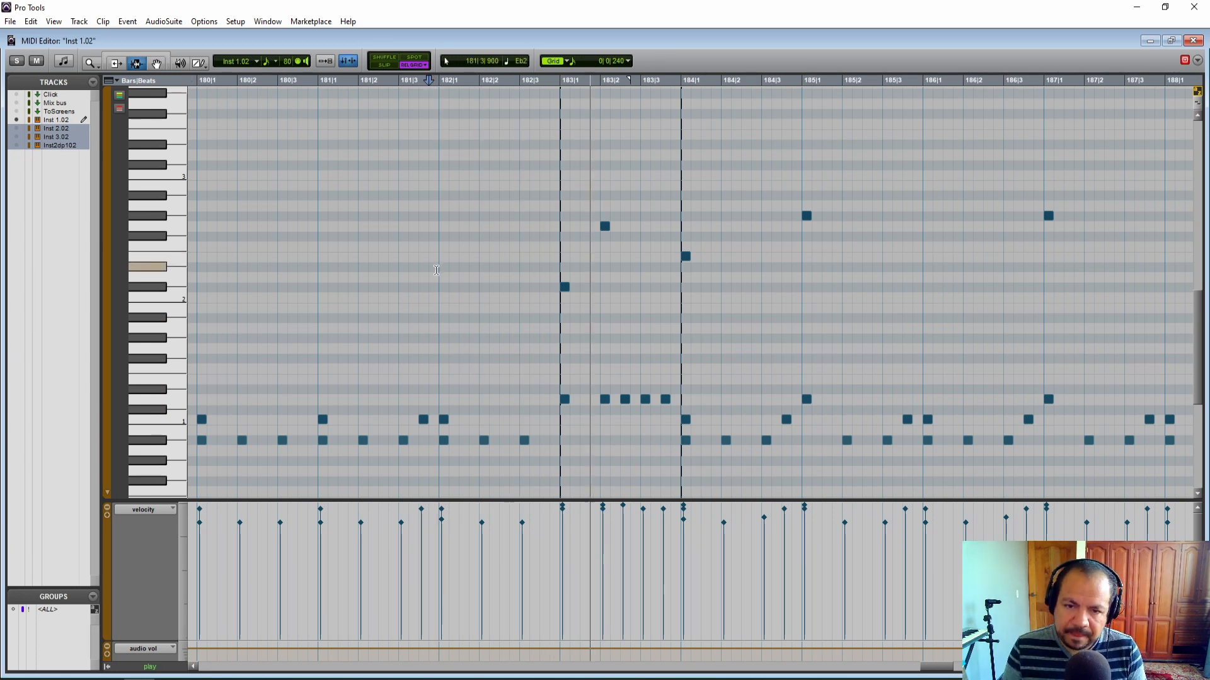
drag(929, 669, 964, 670)
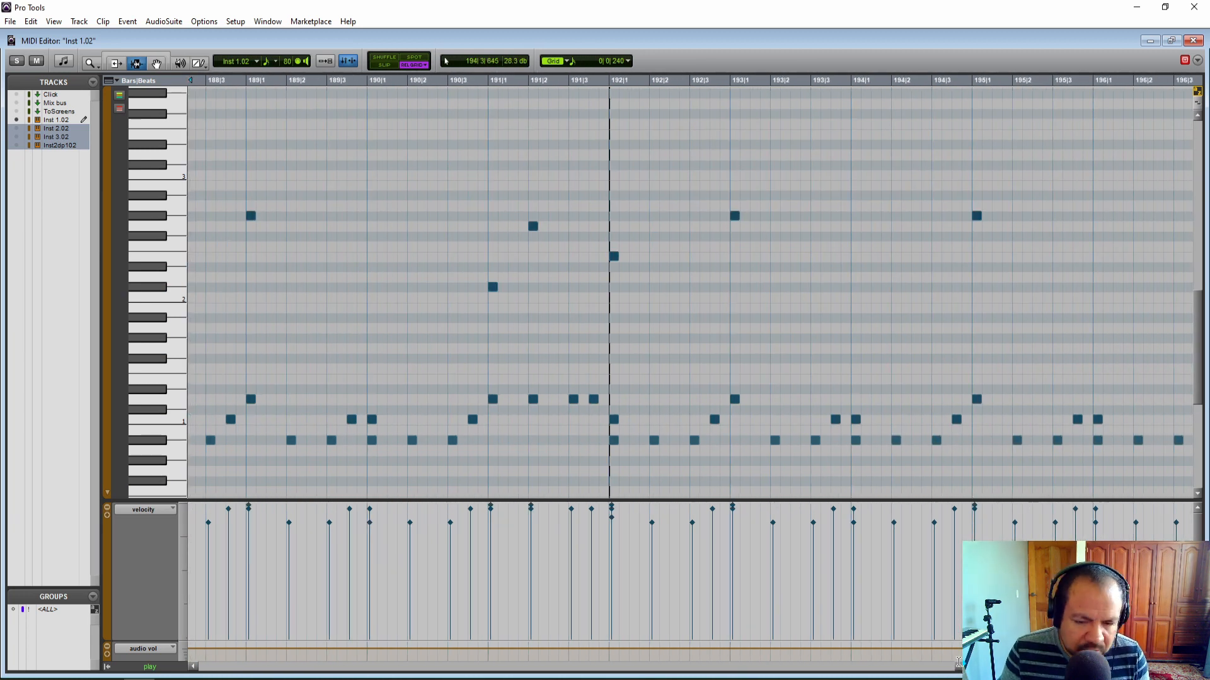
Play the closing passage from the end of bar 196 through the bar 199 fill to the final hits at bar 200.
drag(960, 662, 972, 662)
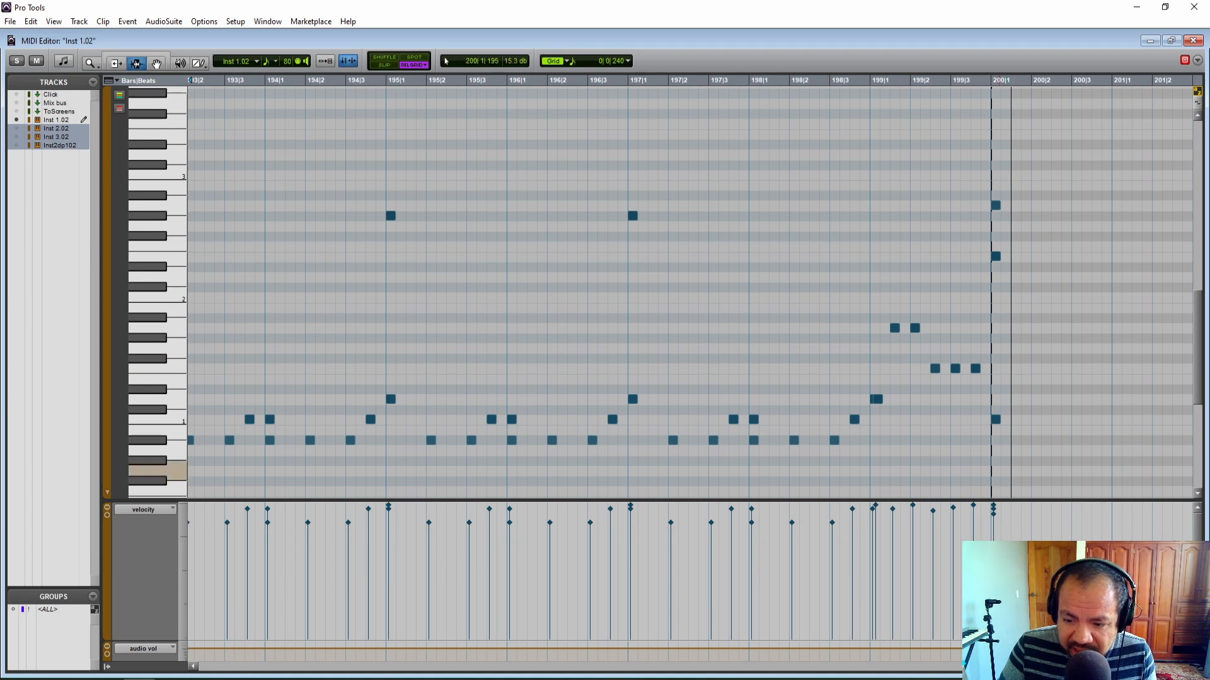
drag(995, 667, 1009, 666)
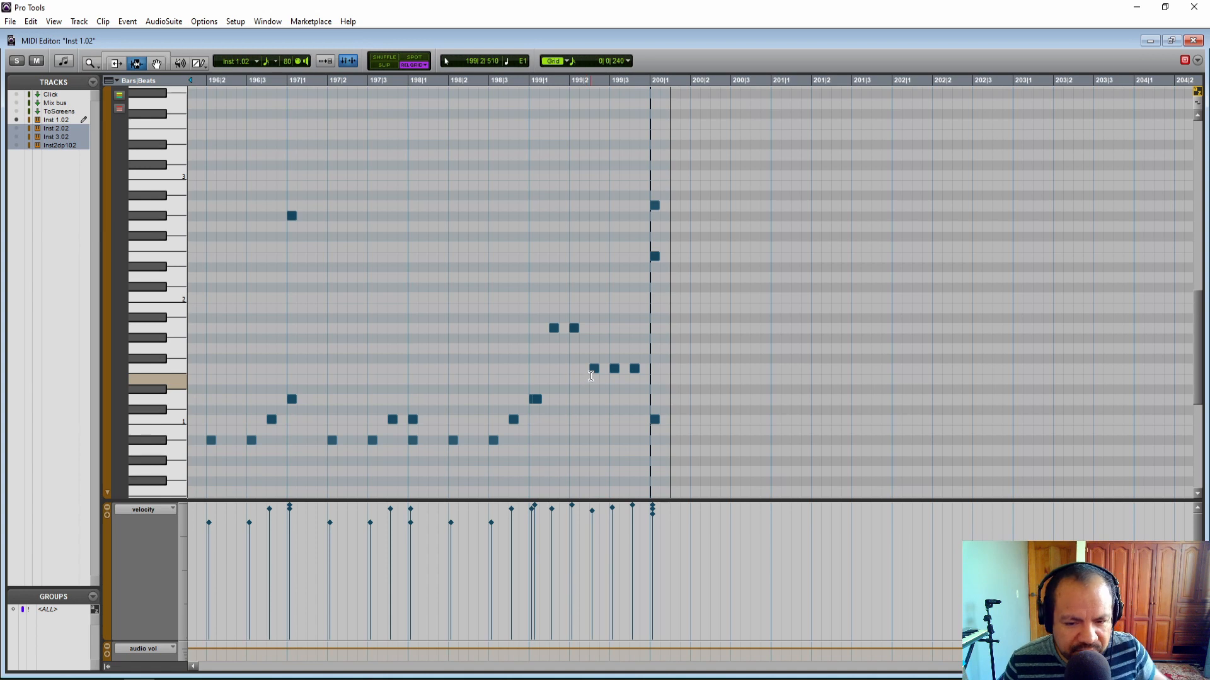
key(space)
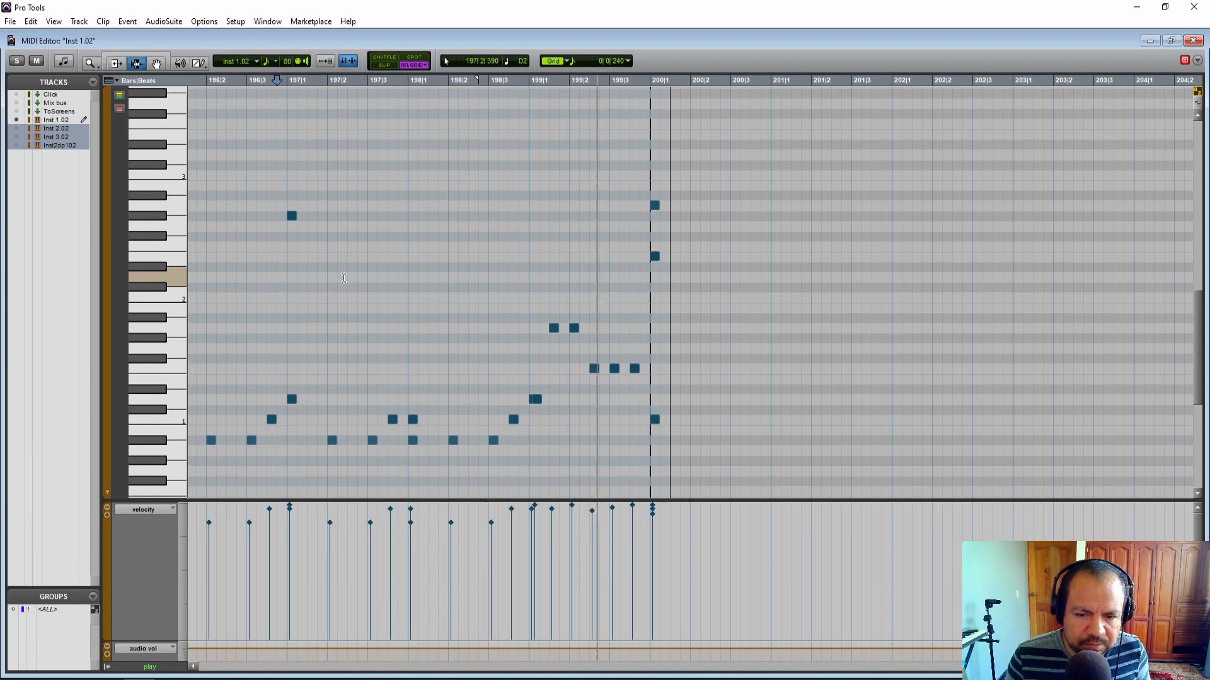
key(space)
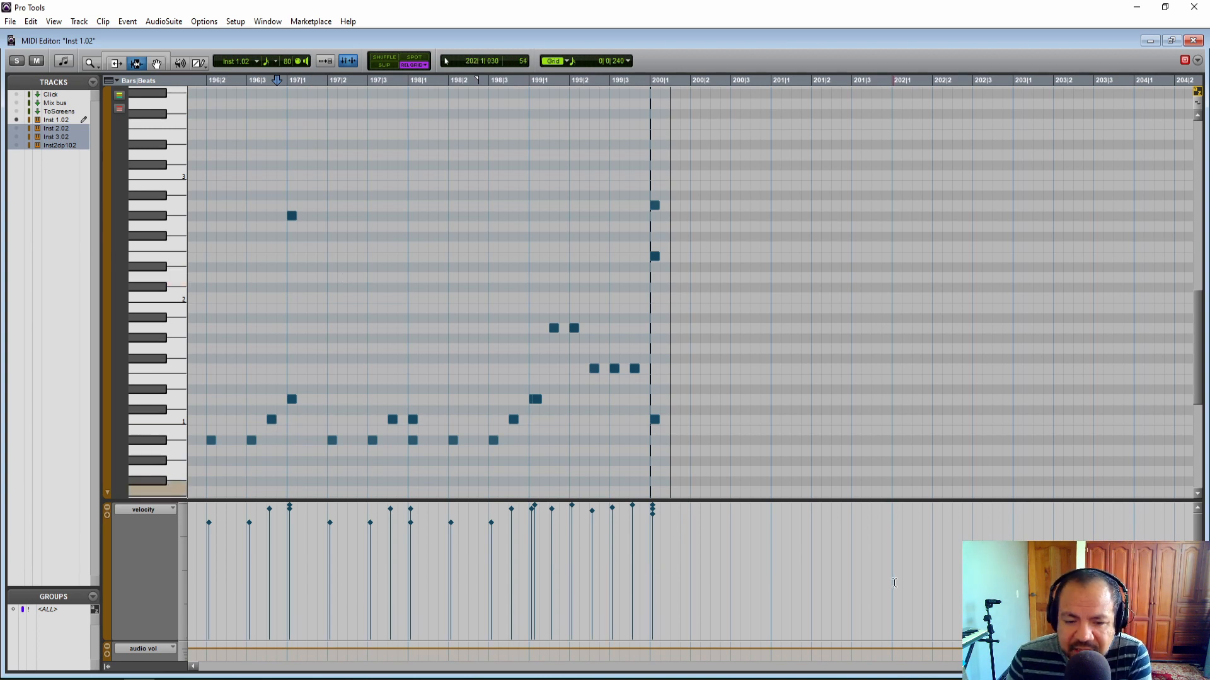
scroll(690, 287, left, 5)
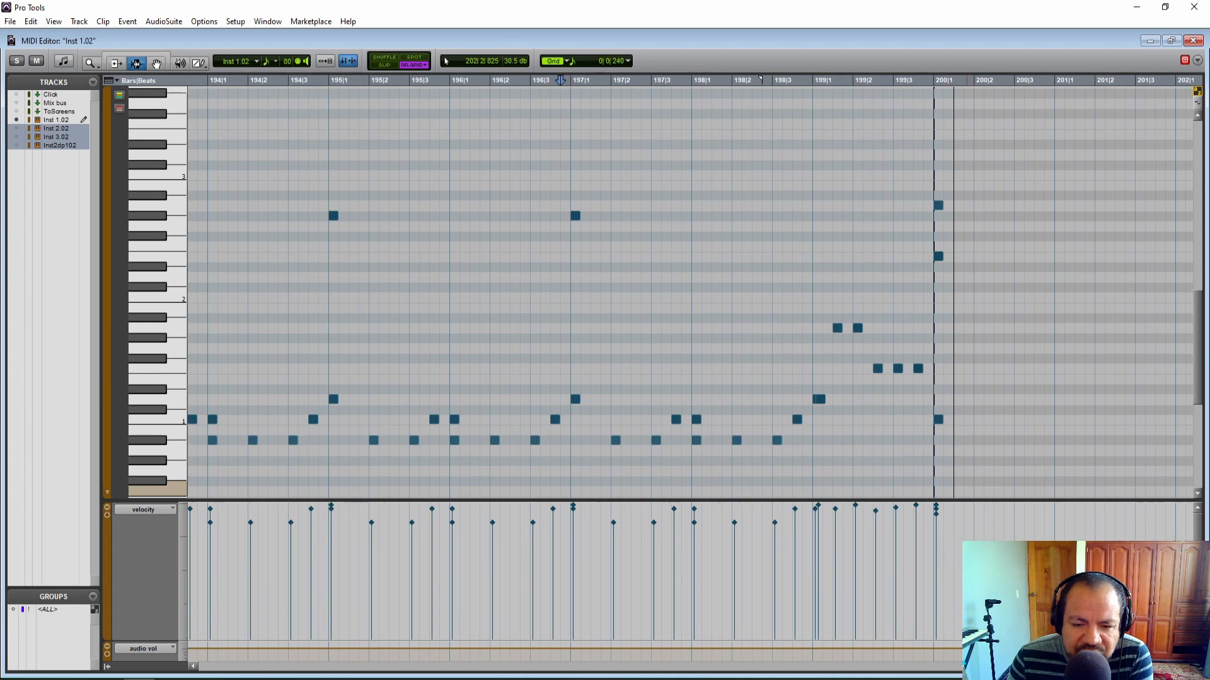
scroll(691, 286, left, 1)
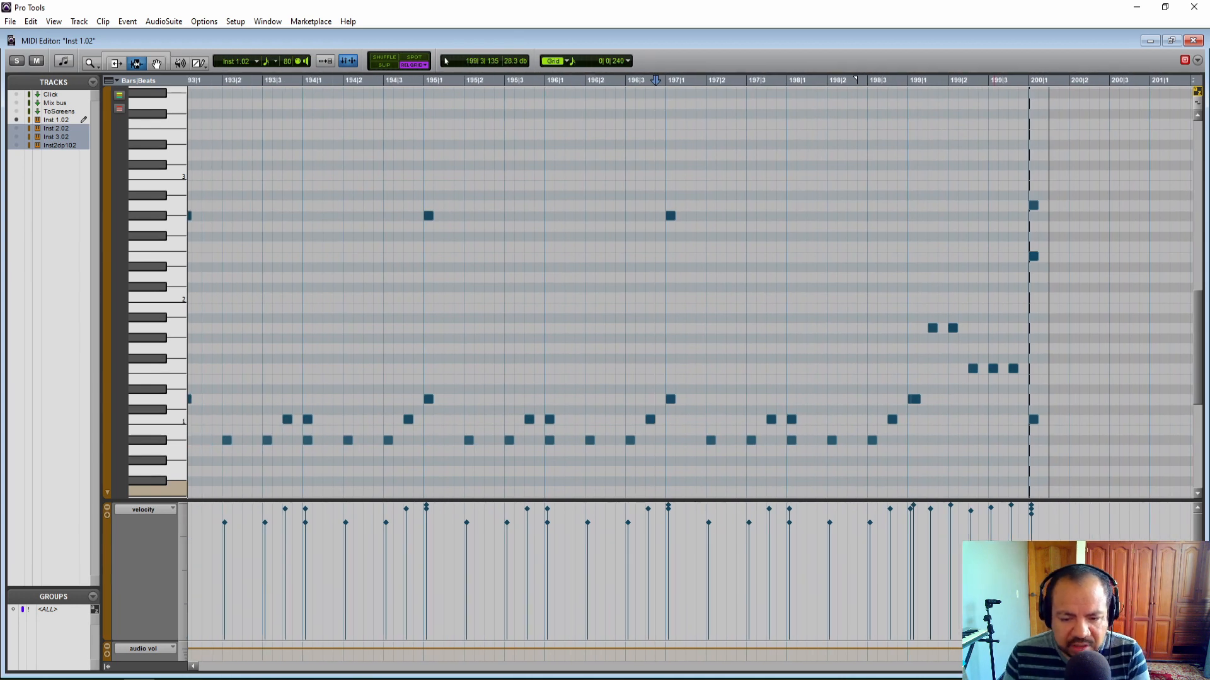